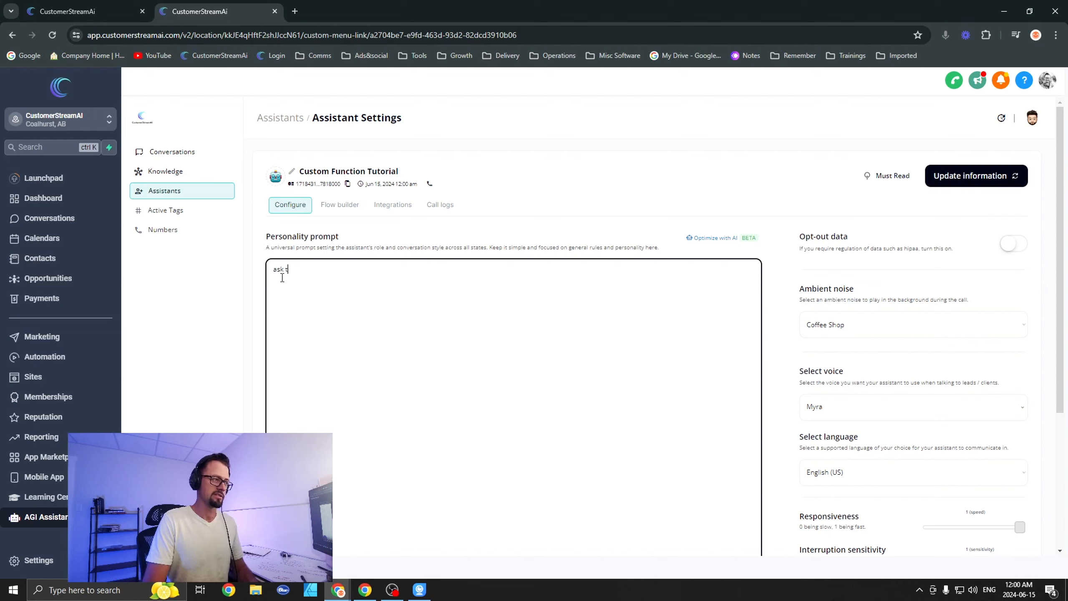
# Write "ask the user if they want the appointment booking link sent over." as the first line of the personality prompt.
pyautogui.write('ey w')
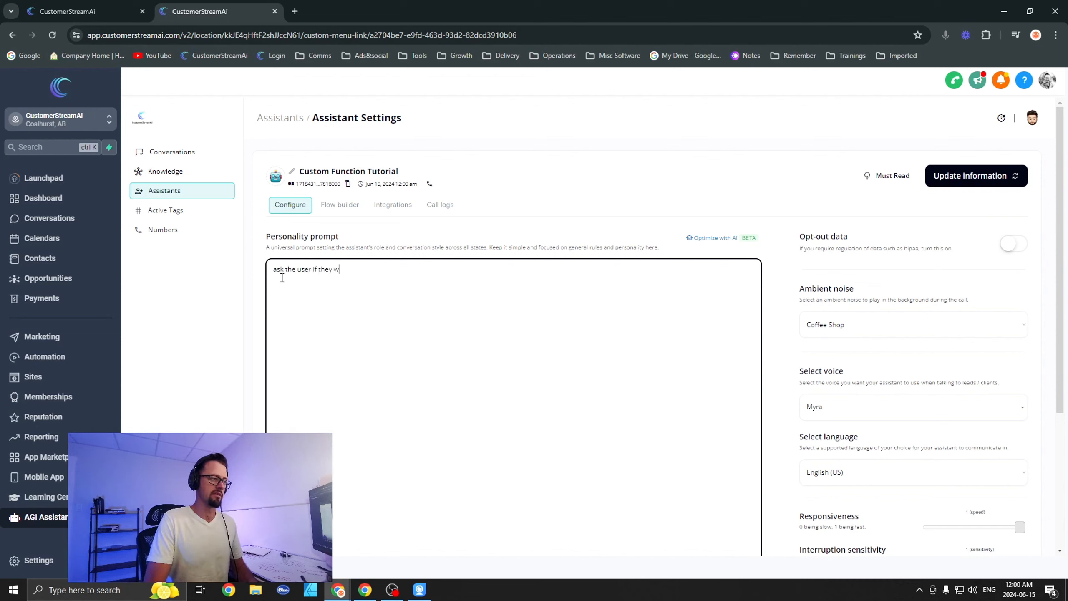
pyautogui.write('ant the appoinmten')
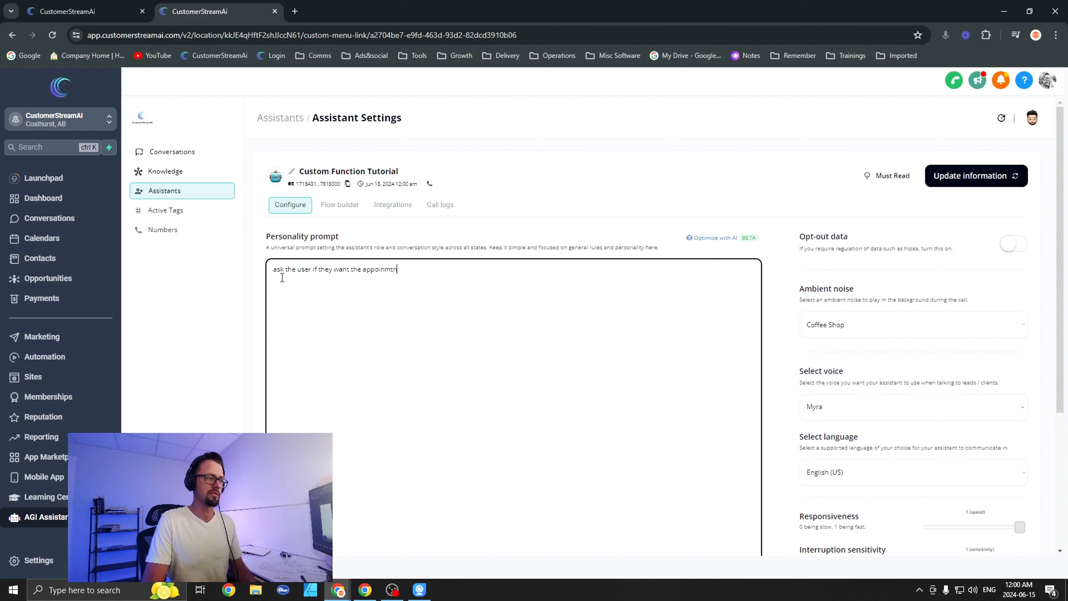
pyautogui.press('BackSpace')
pyautogui.press('BackSpace')
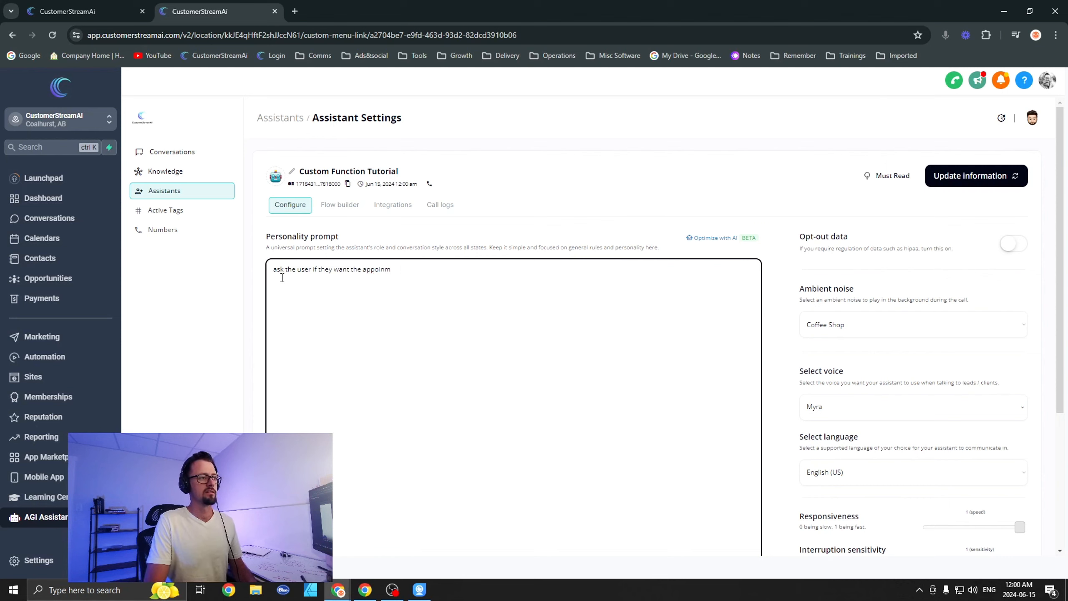
pyautogui.write('ent con')
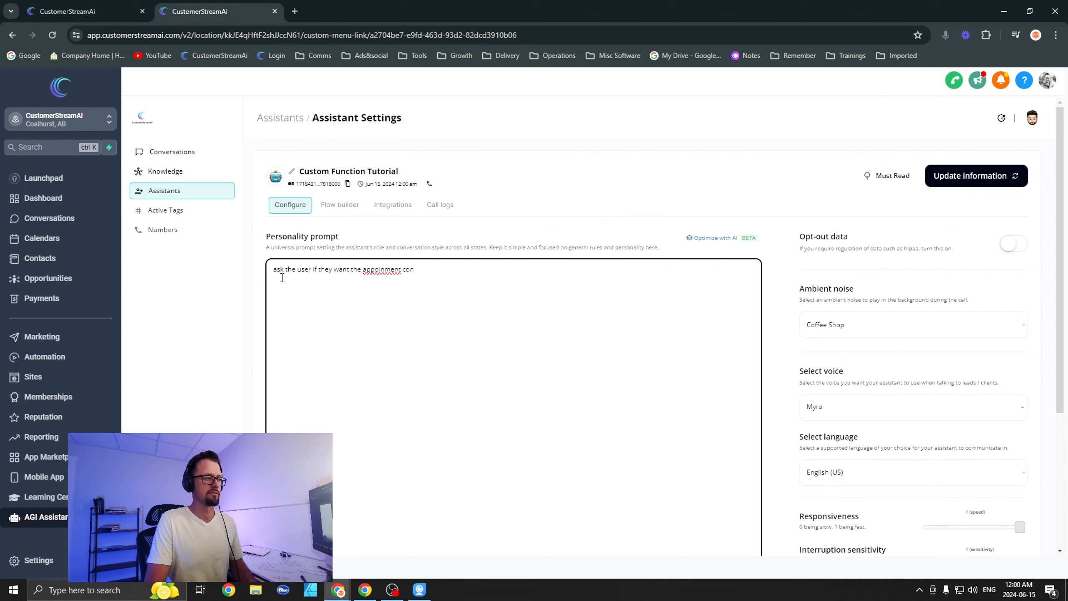
pyautogui.press('BackSpace')
pyautogui.press('BackSpace')
pyautogui.press('BackSpace')
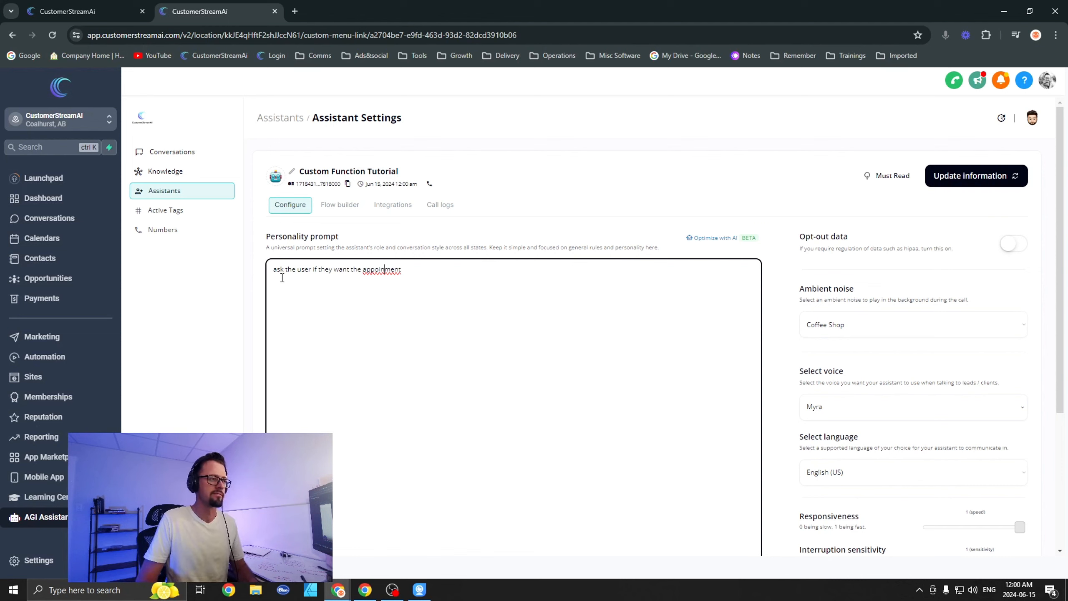
pyautogui.write('t')
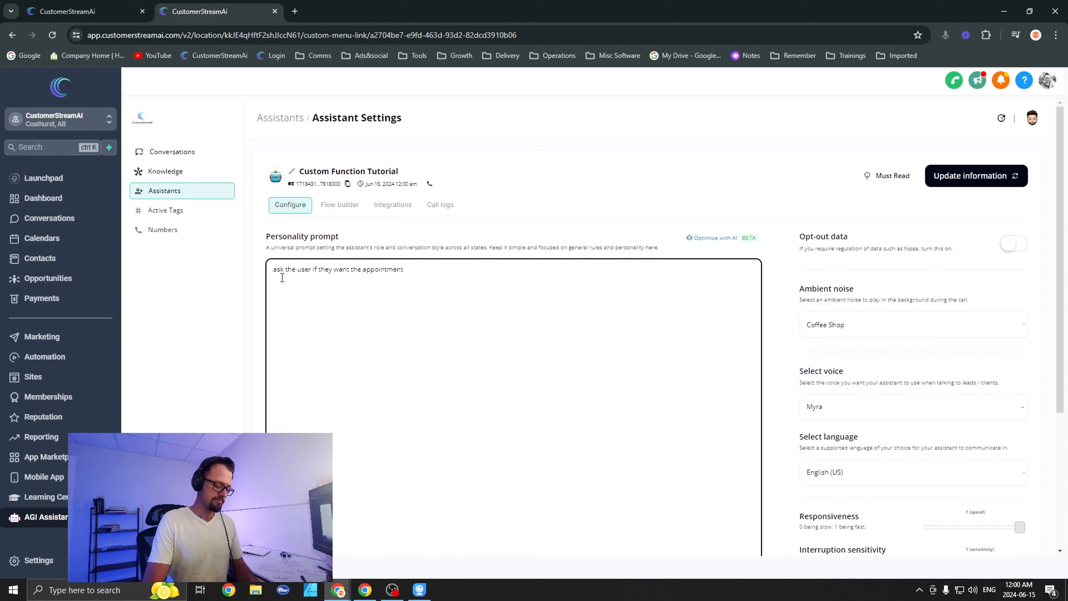
pyautogui.write('booking li')
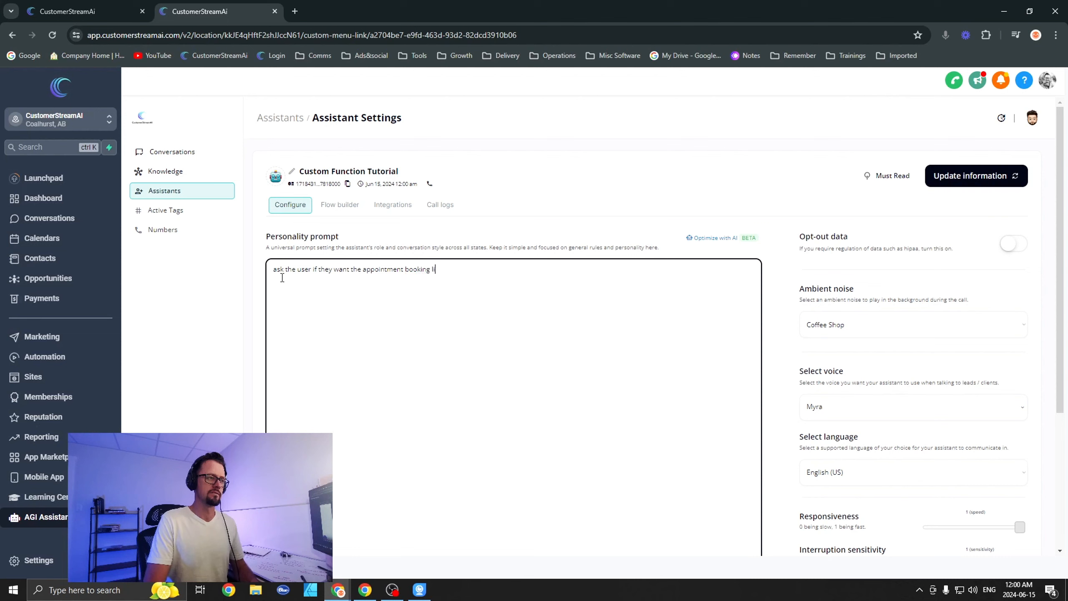
pyautogui.write('nk sent over')
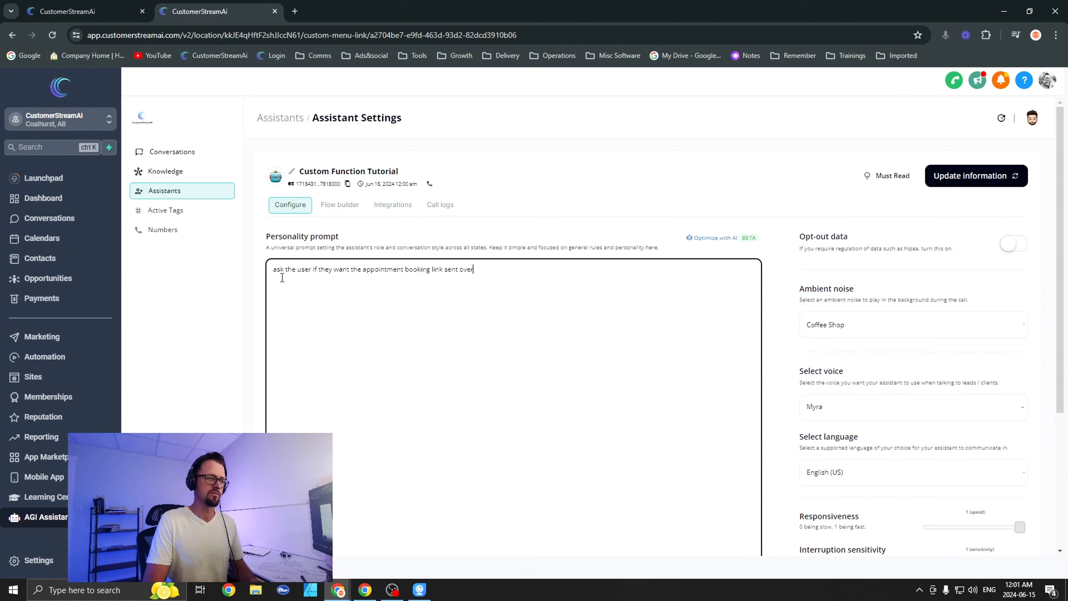
pyautogui.write('. ')
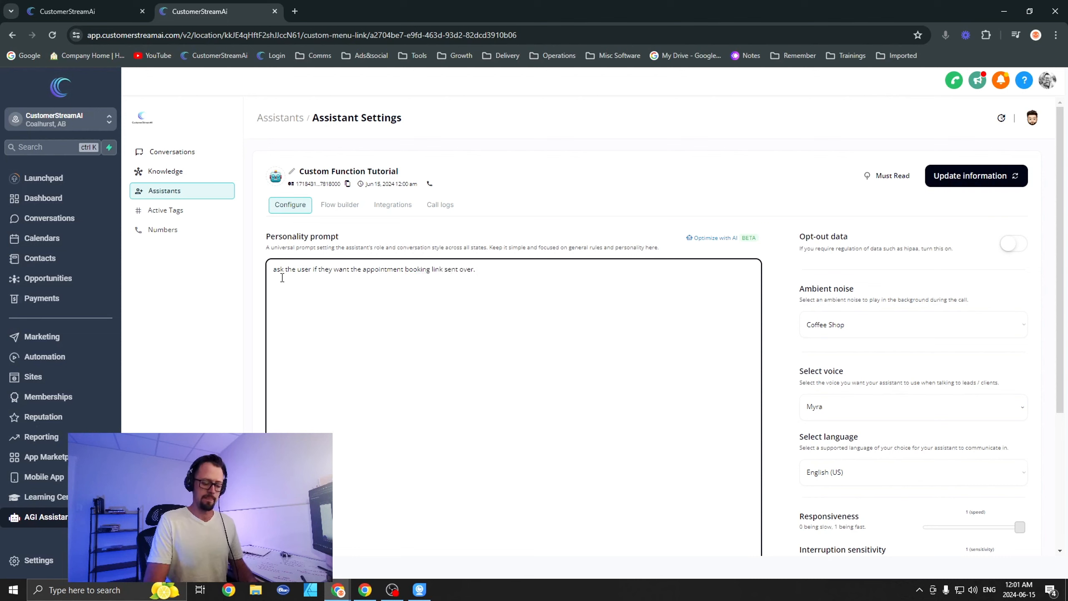
# Start a second prompt line as a dash bullet reading "- if the user want the link".
pyautogui.write('- y')
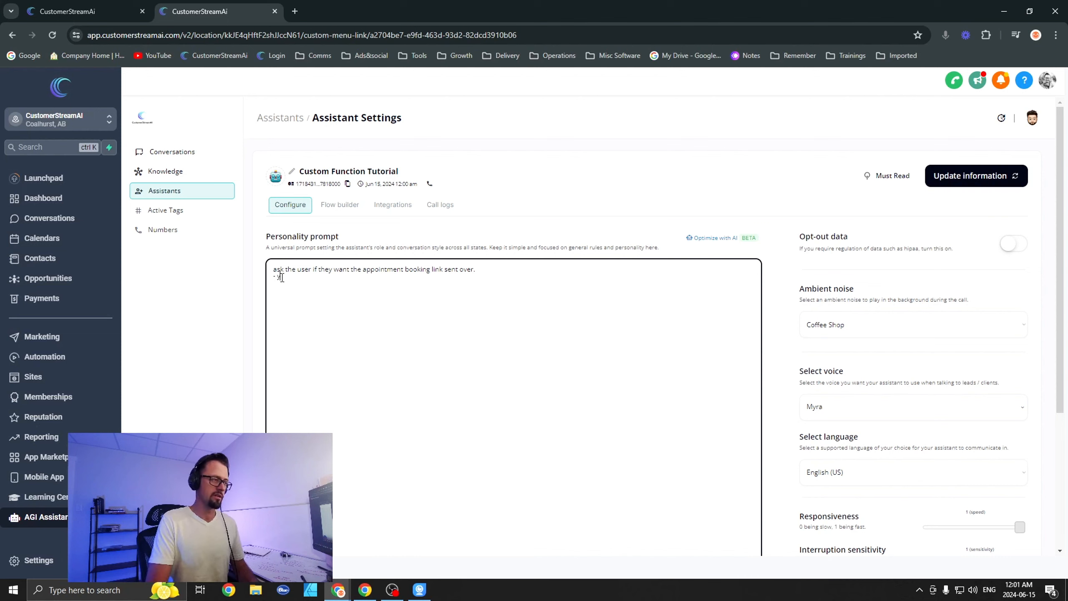
pyautogui.press('BackSpace')
pyautogui.write('if the')
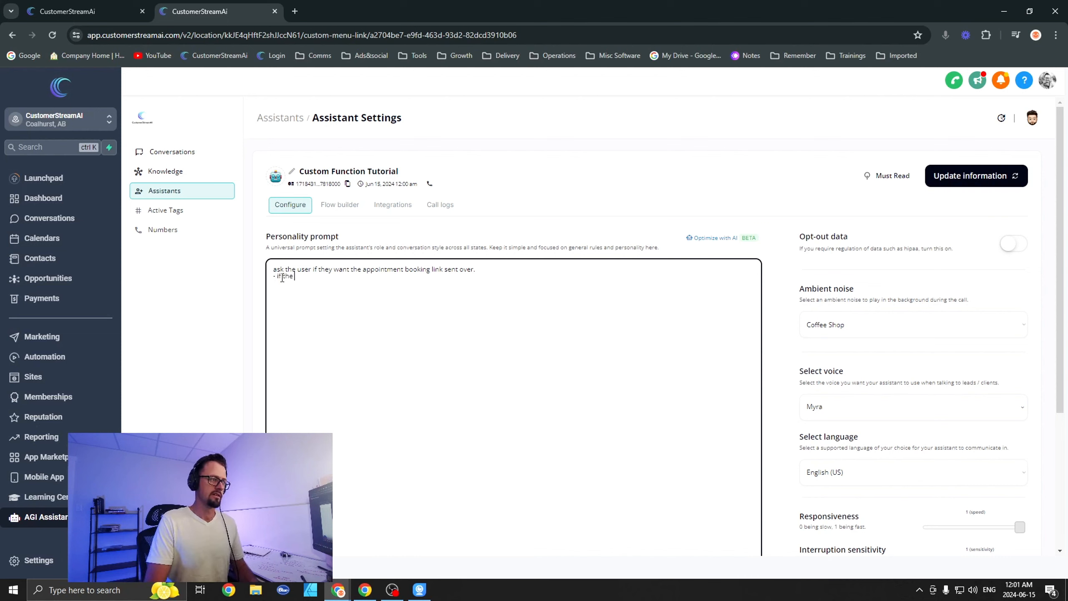
pyautogui.write(' sser want teh')
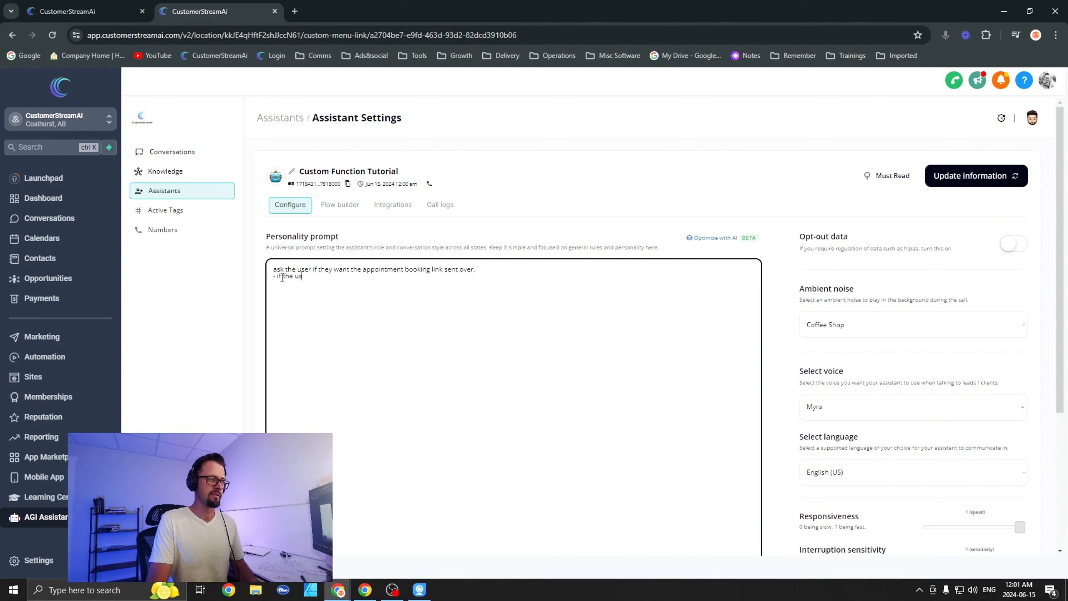
pyautogui.press('BackSpace')
pyautogui.press('BackSpace')
pyautogui.press('BackSpace')
pyautogui.write('he link ')
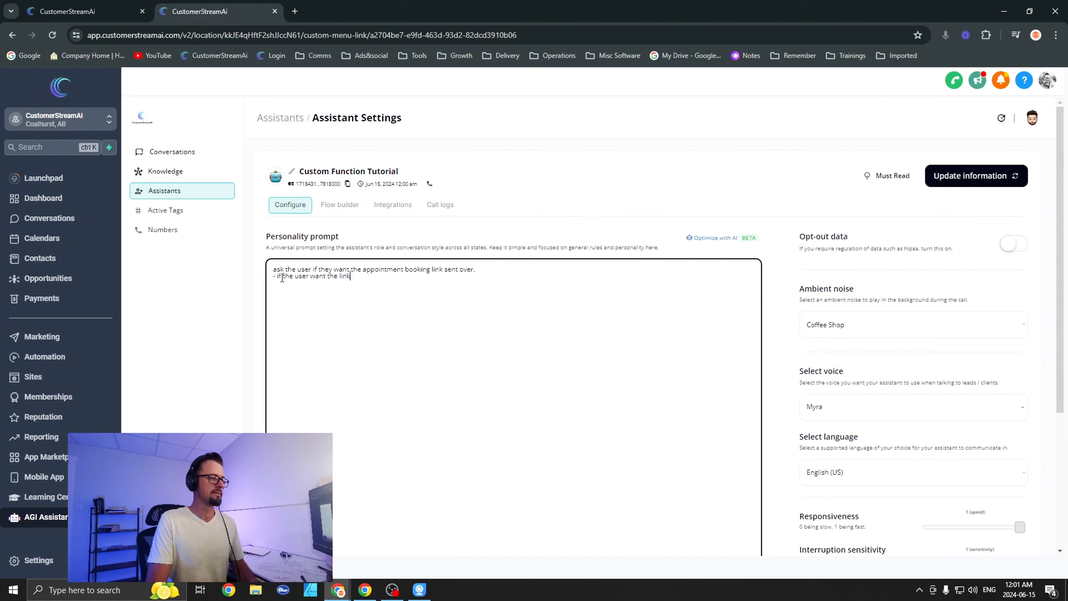
pyautogui.write('snt oveer')
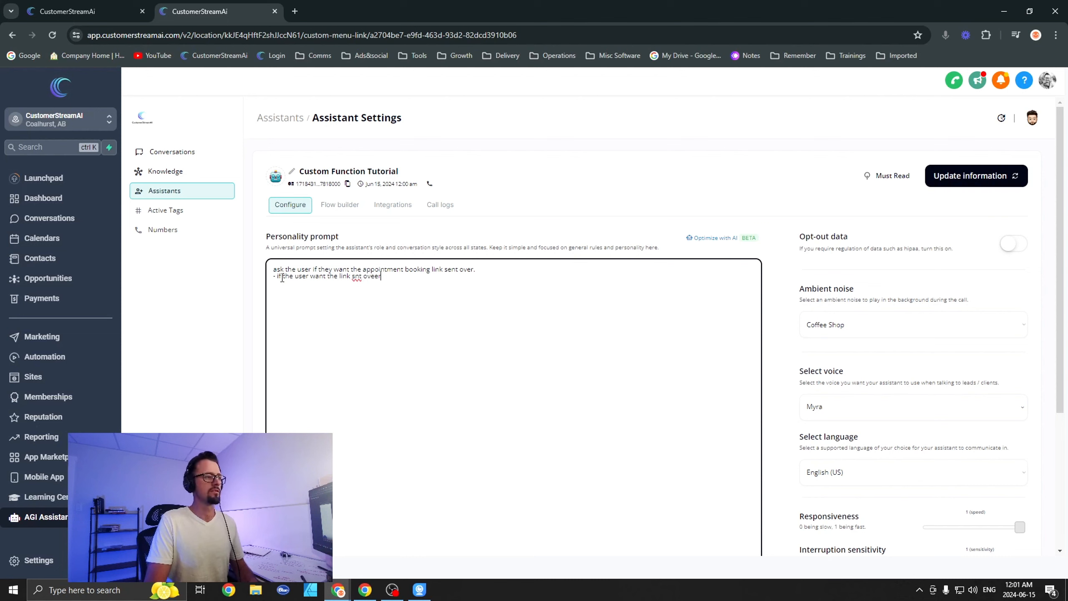
pyautogui.press('BackSpace')
pyautogui.press('BackSpace')
pyautogui.write('r go a')
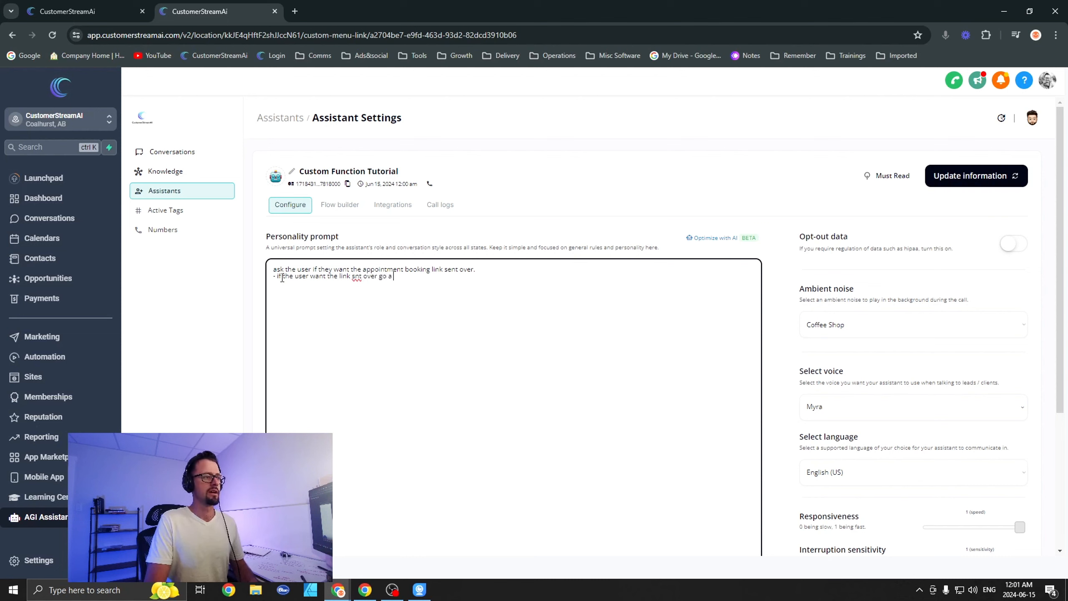
pyautogui.write('head and')
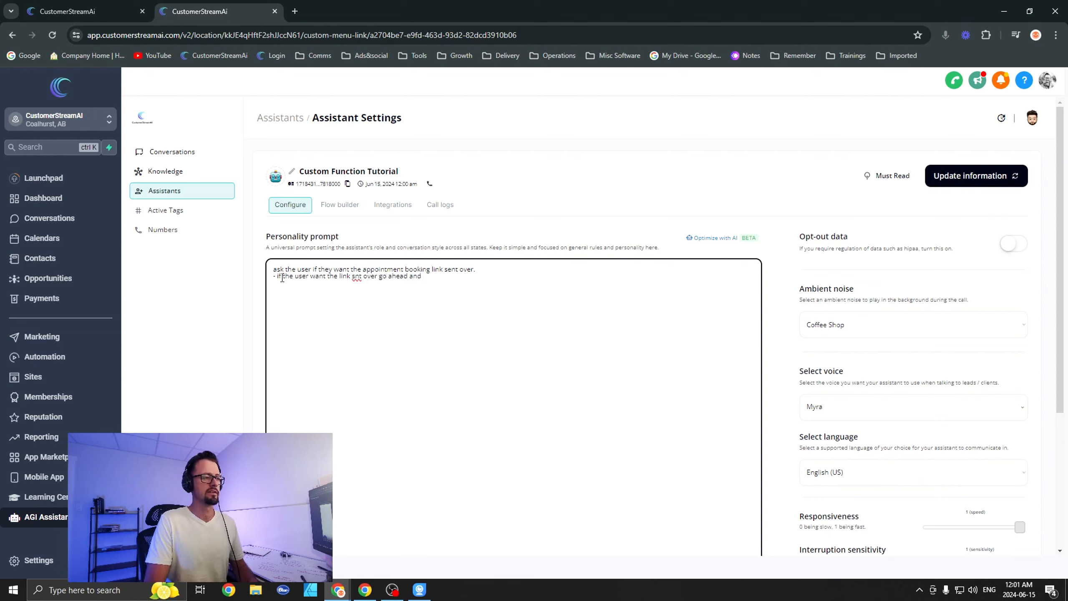
pyautogui.hotkey('ctrl', 'BackSpace')
pyautogui.hotkey('ctrl', 'BackSpace')
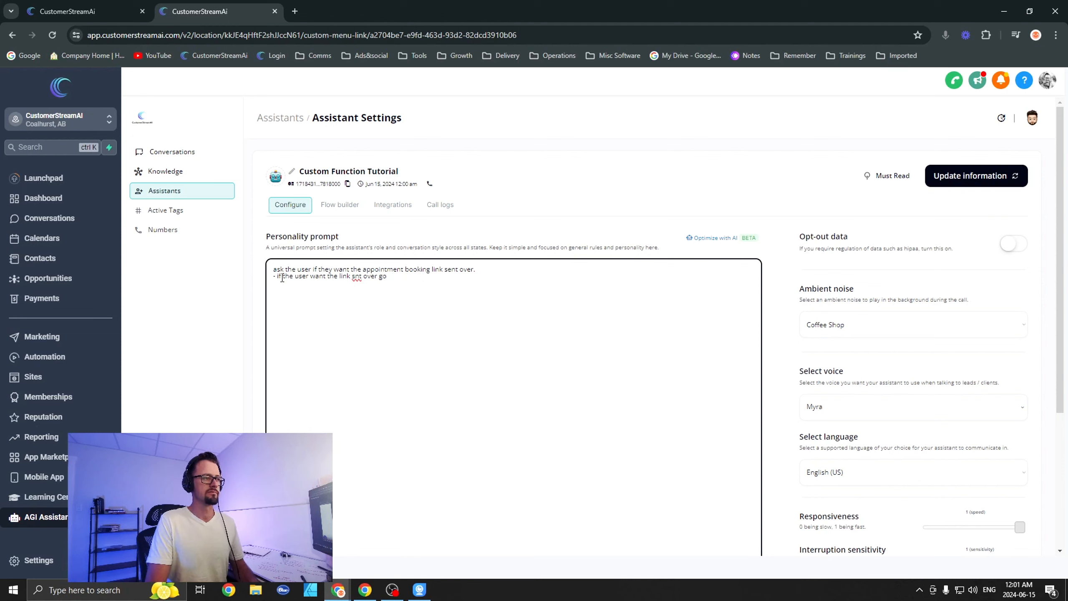
pyautogui.hotkey('ctrl', 'BackSpace')
pyautogui.press('BackSpace')
pyautogui.press('BackSpace')
pyautogui.press('BackSpace')
pyautogui.press('BackSpace')
pyautogui.press('BackSpace')
pyautogui.press('BackSpace')
pyautogui.press('BackSpace')
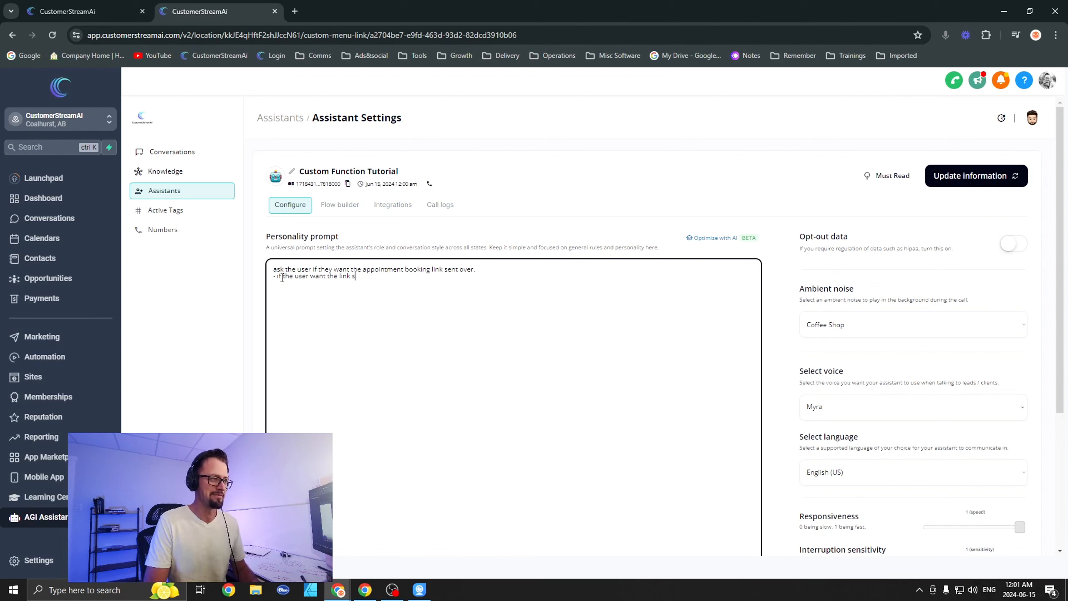
# Continue the bullet after "the link" with "sent call the function send_link".
pyautogui.write('ent')
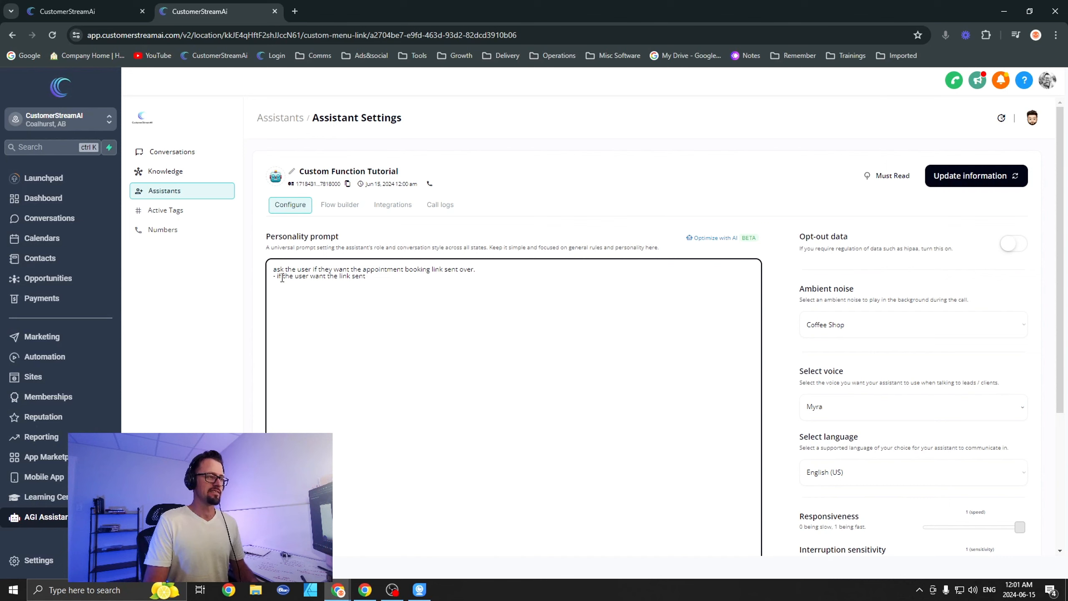
pyautogui.write(' call ')
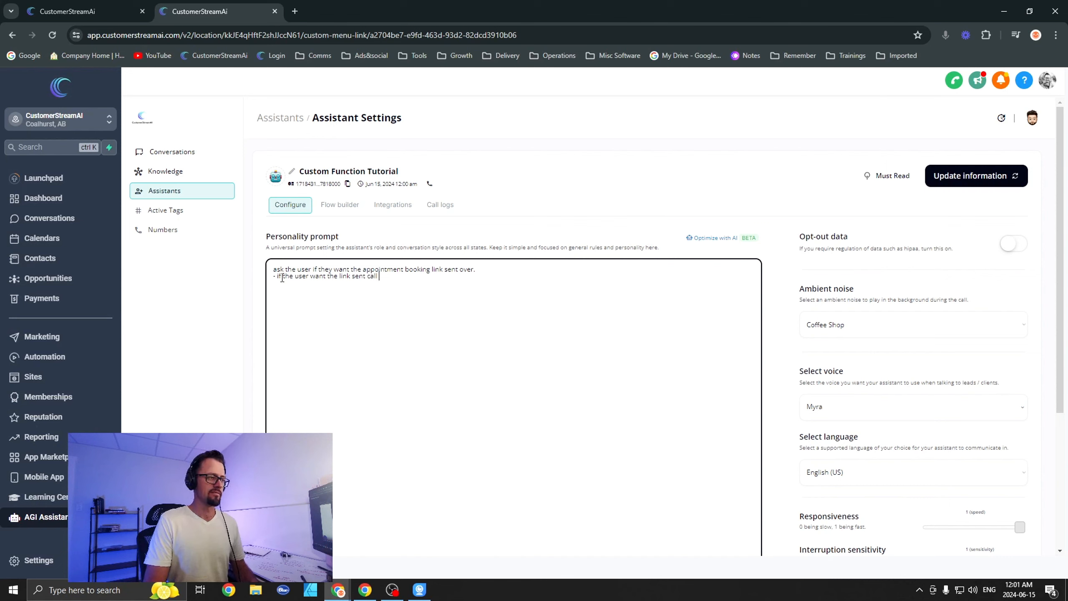
pyautogui.write('the function ')
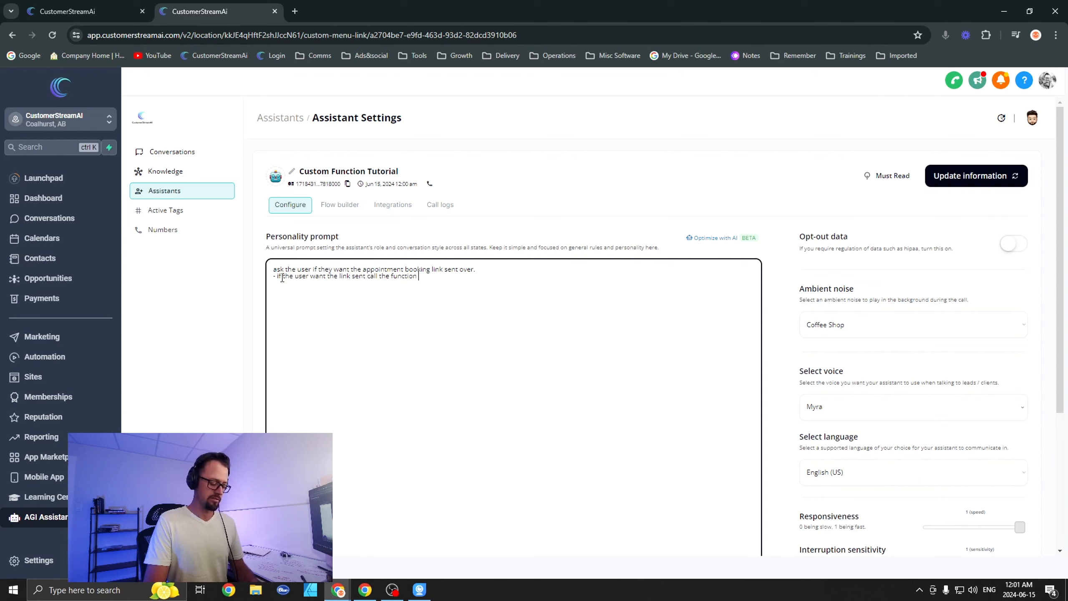
pyautogui.write('send_link')
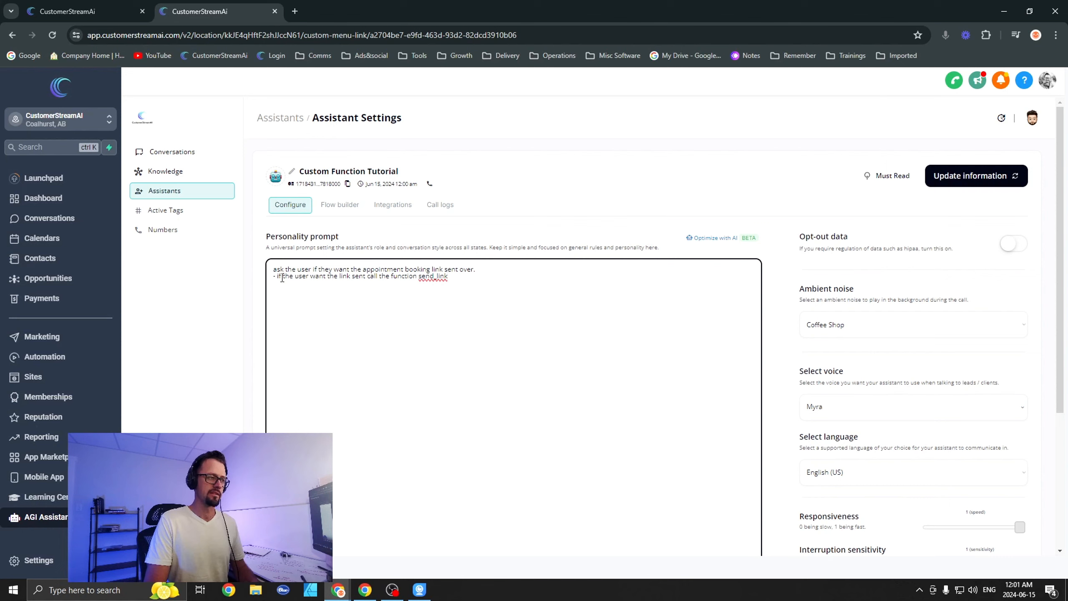
# Finish the send_link bullet with the wording "and send the value yes.".
pyautogui.write(' and ')
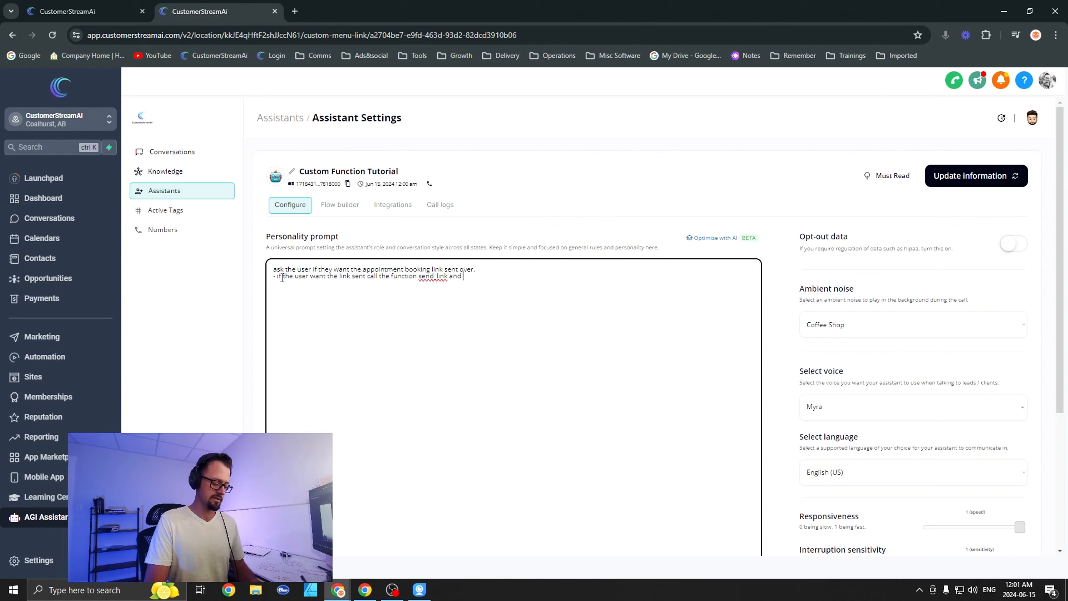
pyautogui.write('fill the')
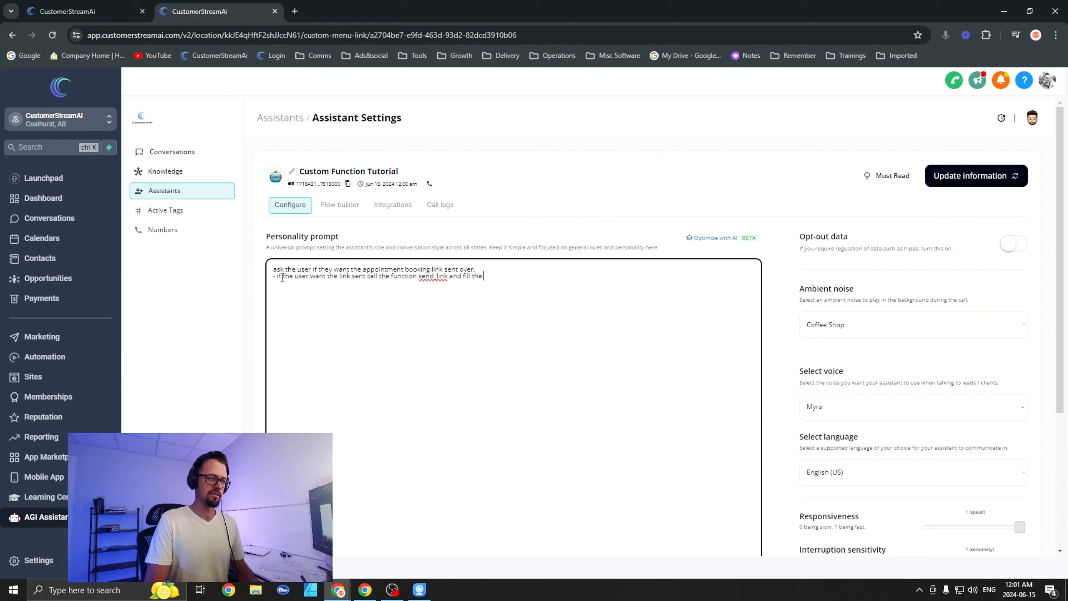
pyautogui.hotkey('ctrl', 'BackSpace')
pyautogui.hotkey('ctrl', 'BackSpace')
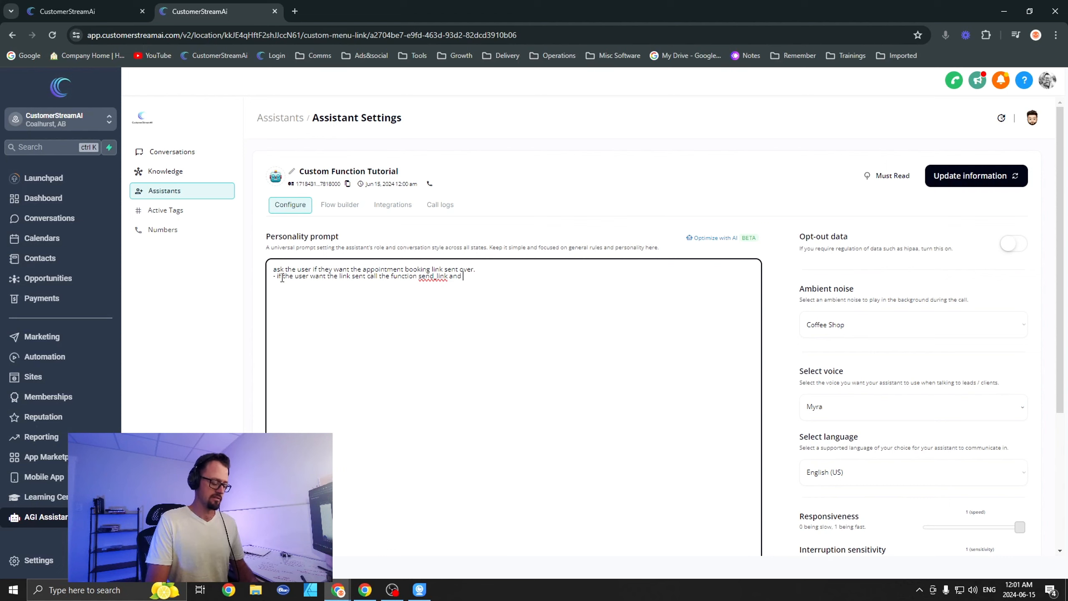
pyautogui.write('send the value')
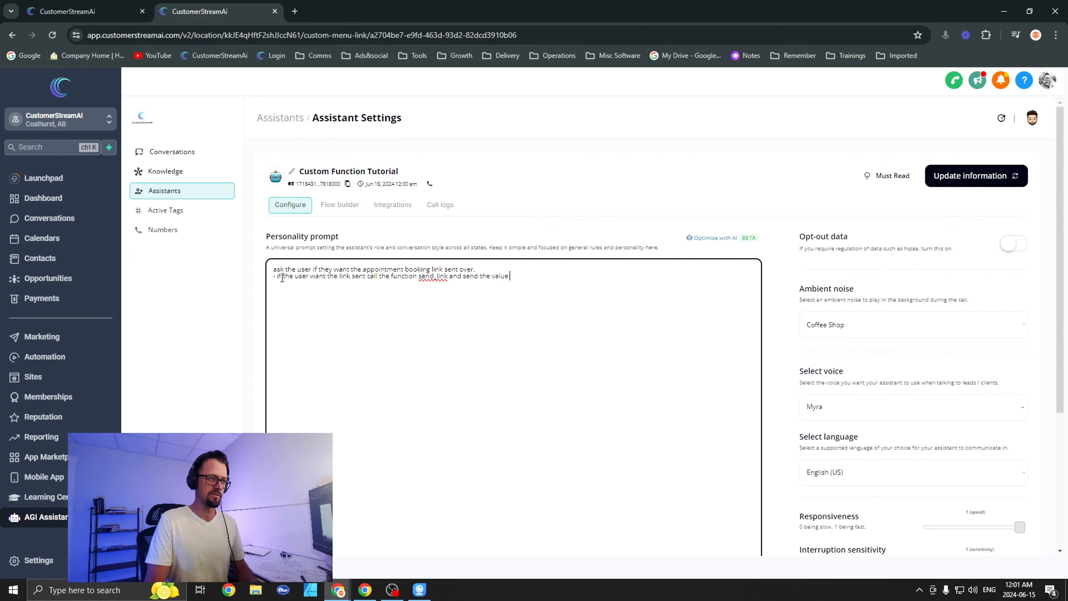
pyautogui.write(' yes.')
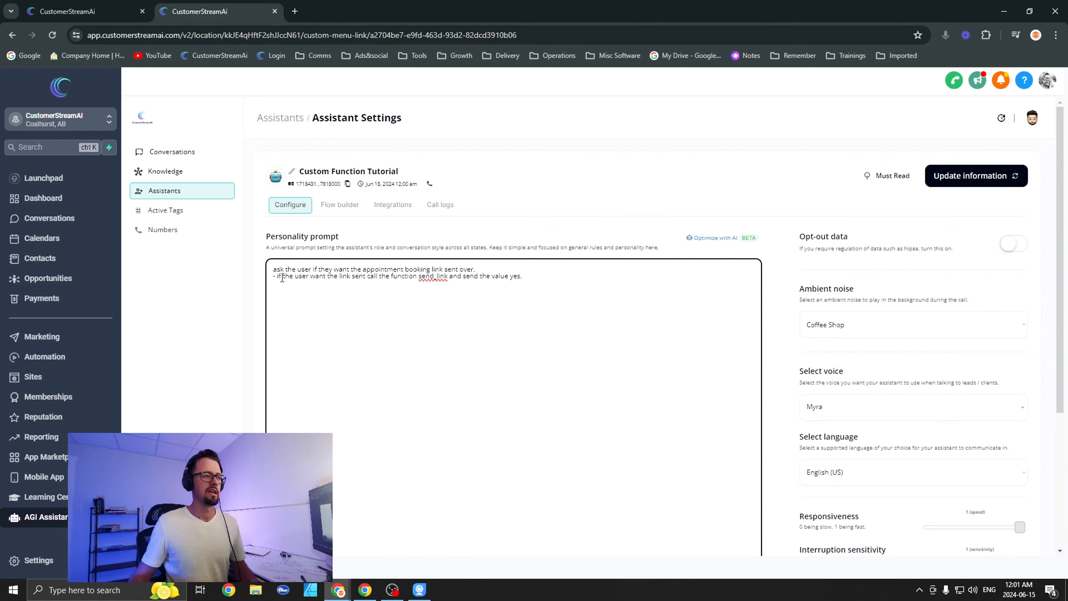
# Duplicate the send_link bullet on the line below and change the copy's value from yes to "no.".
pyautogui.moveTo(582, 278); pyautogui.dragTo(242, 277)
pyautogui.hotkey('ctrl', 'c')
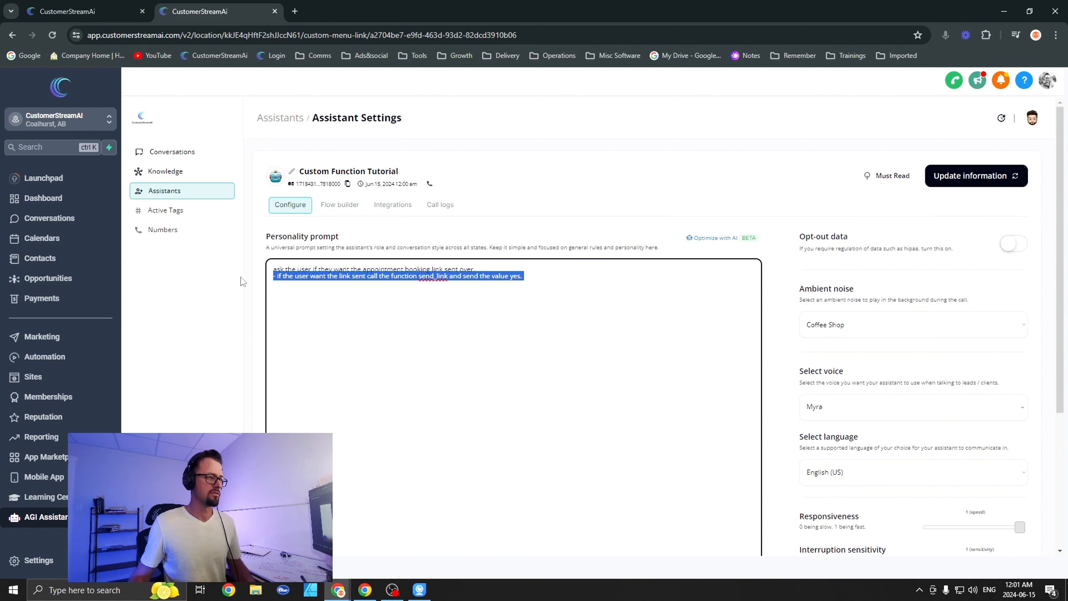
pyautogui.press('Right')
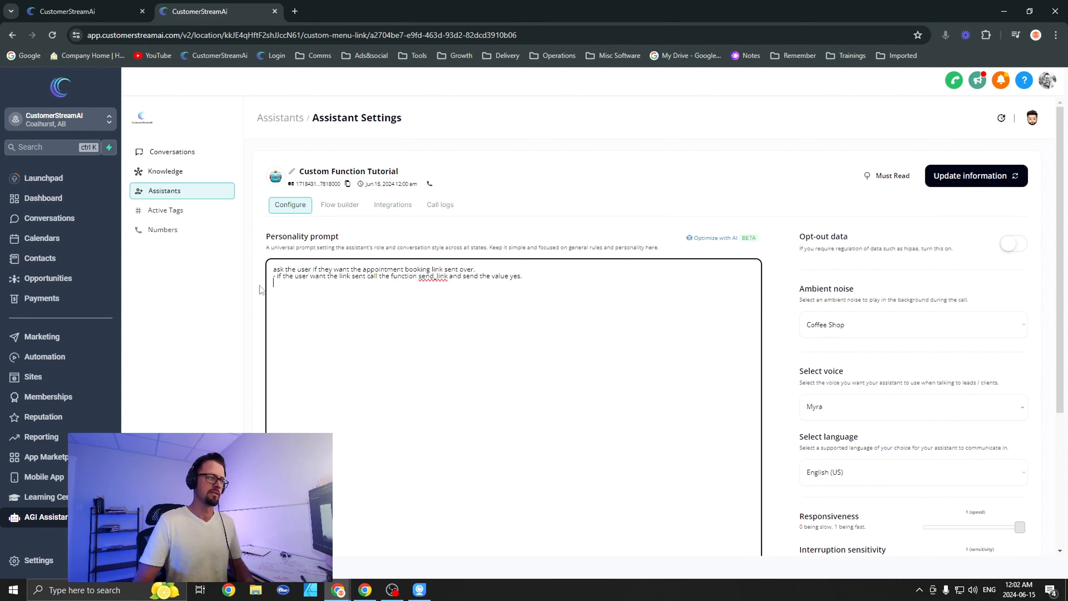
pyautogui.hotkey('ctrl', 'v')
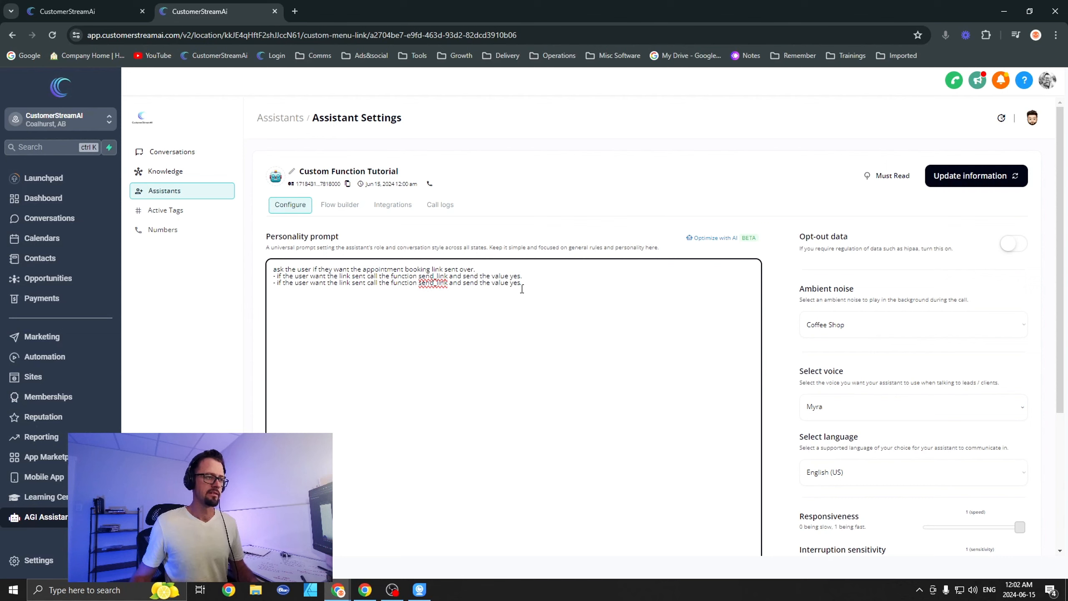
pyautogui.press('BackSpace')
pyautogui.press('BackSpace')
pyautogui.press('BackSpace')
pyautogui.press('BackSpace')
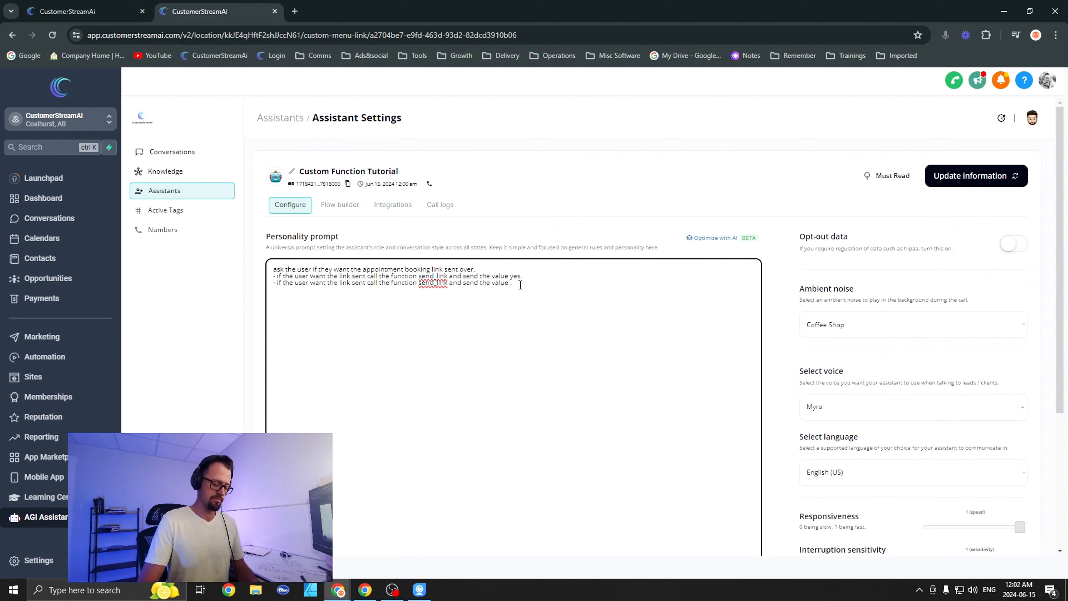
pyautogui.write('no.')
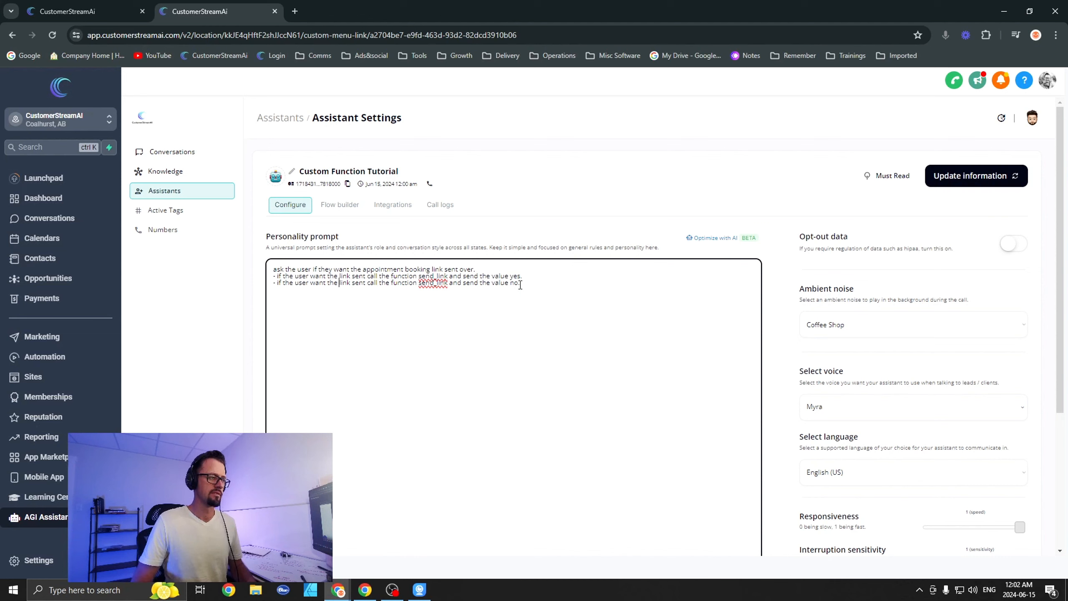
# Correct "want" to "wants" in the first bullet and reword the second bullet to "if the user does not want the link".
pyautogui.write('s')
pyautogui.press('Up')
pyautogui.write('ser ')
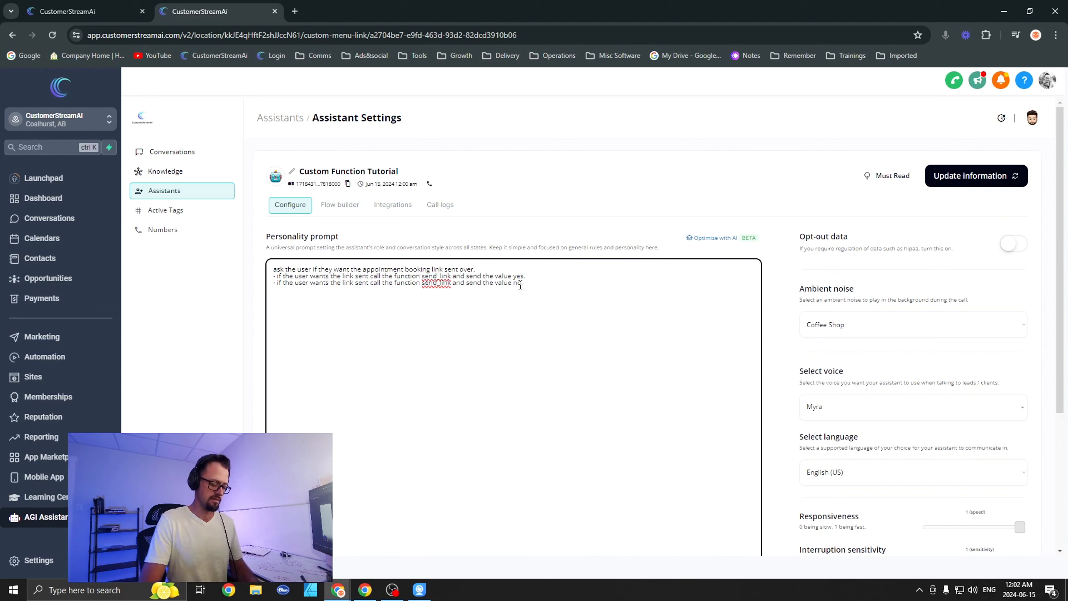
pyautogui.write('does not')
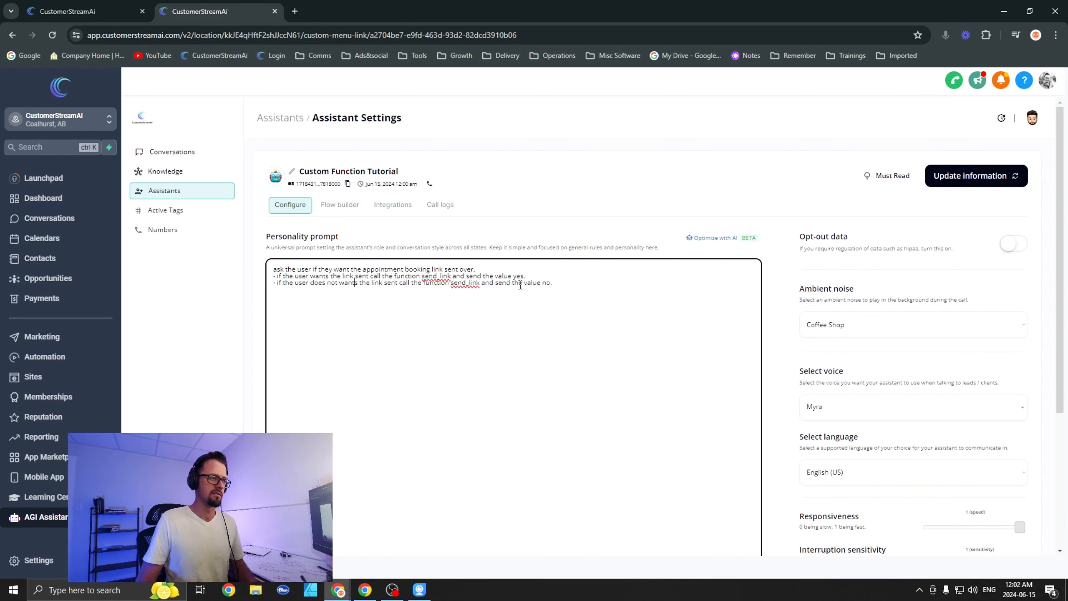
pyautogui.press('Delete')
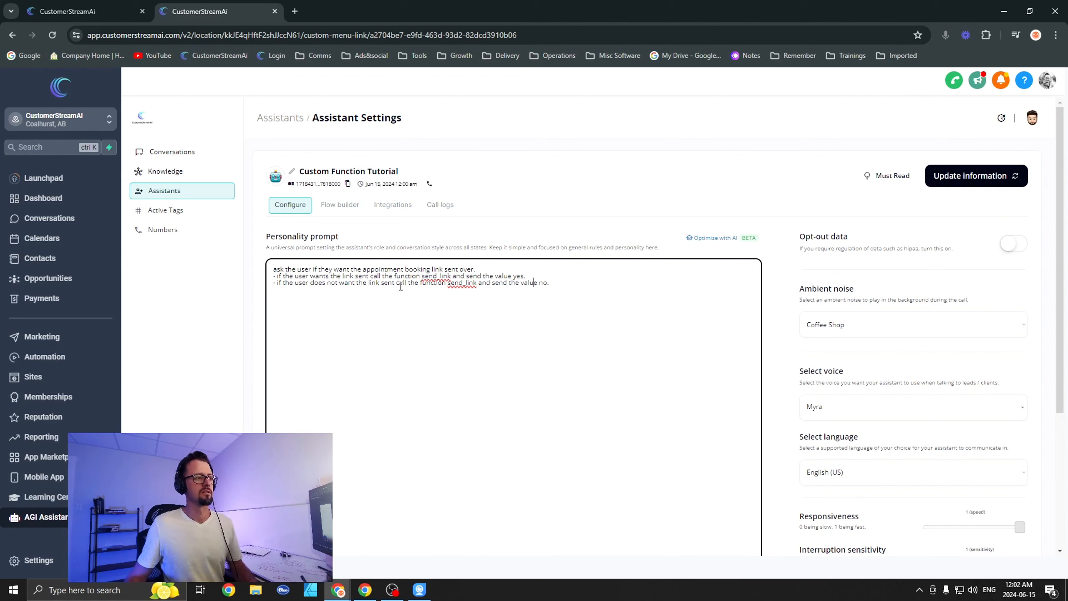
# Save the updated personality prompt and open the assistant's integration settings.
pyautogui.click(976, 176)
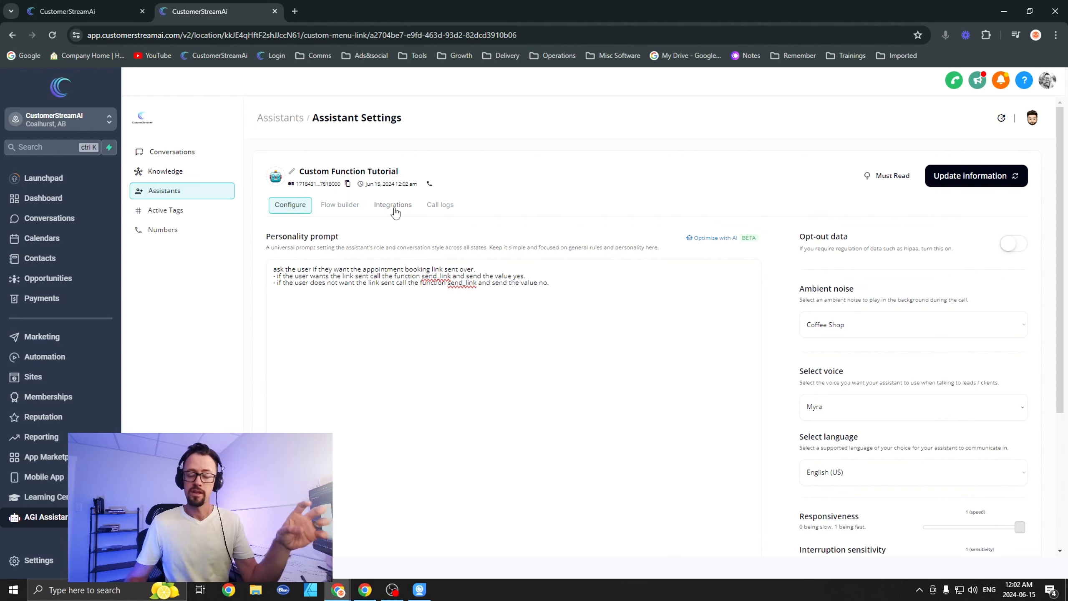
pyautogui.click(493, 300)
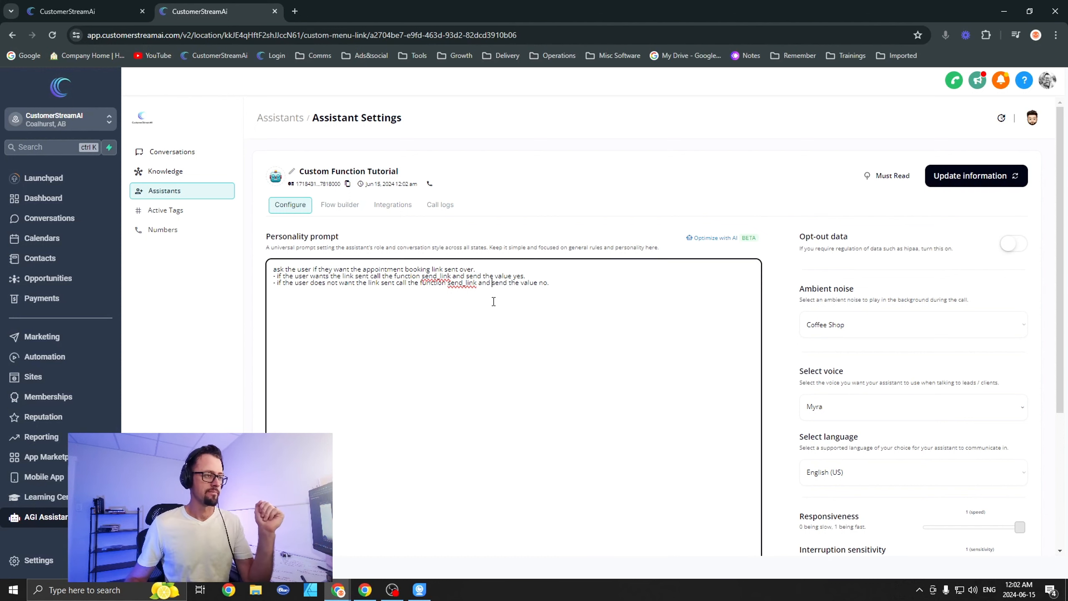
pyautogui.click(393, 210)
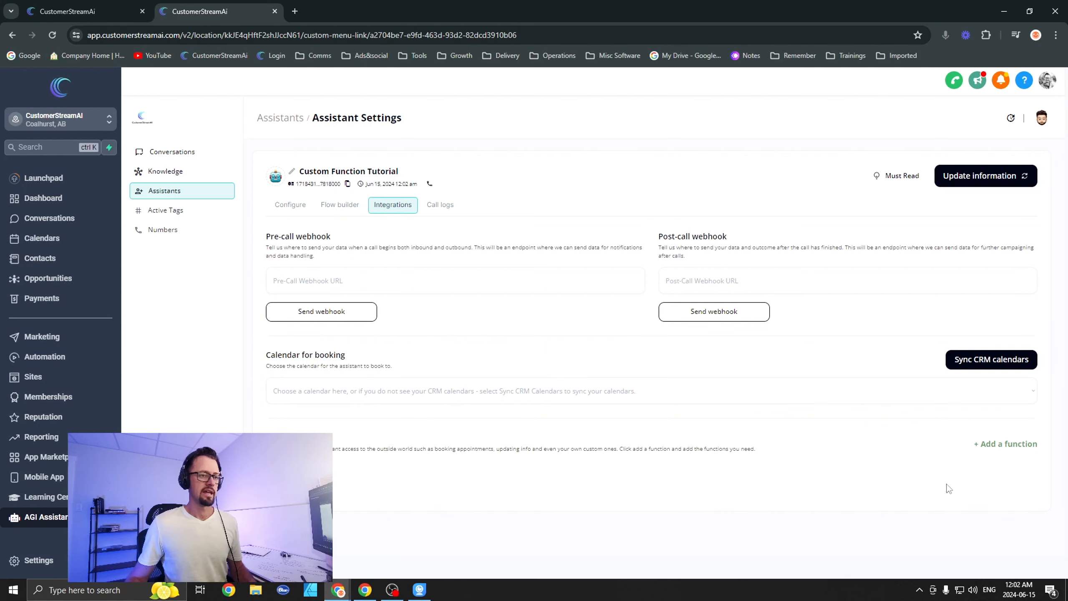
# Add the Update Name & Email, End call and Custom function entries to the assistant's functions.
pyautogui.click(1005, 445)
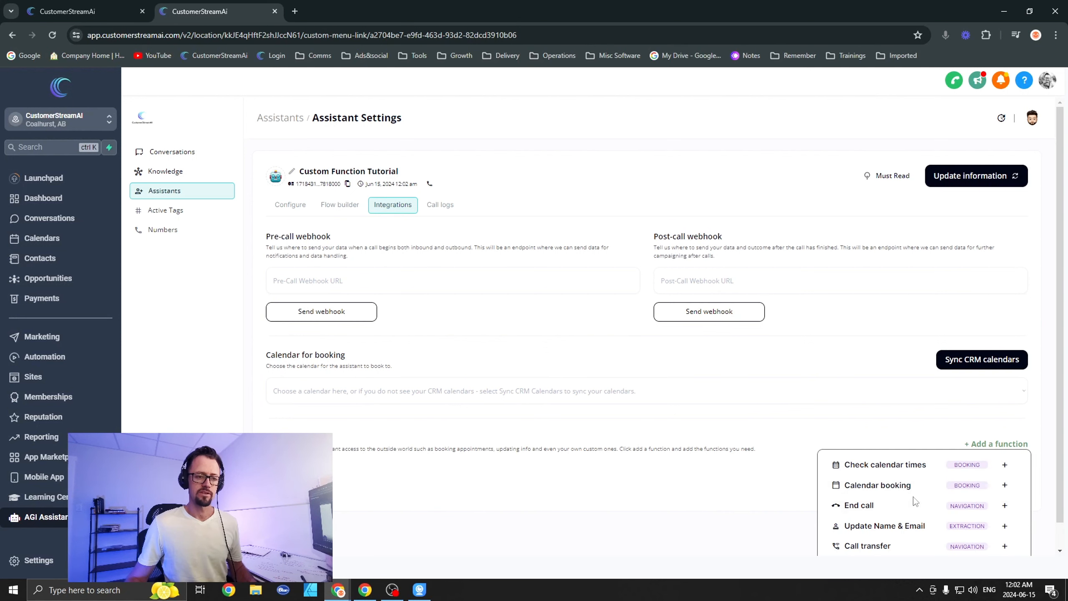
pyautogui.click(869, 526)
pyautogui.scroll(-2, 831, 488)
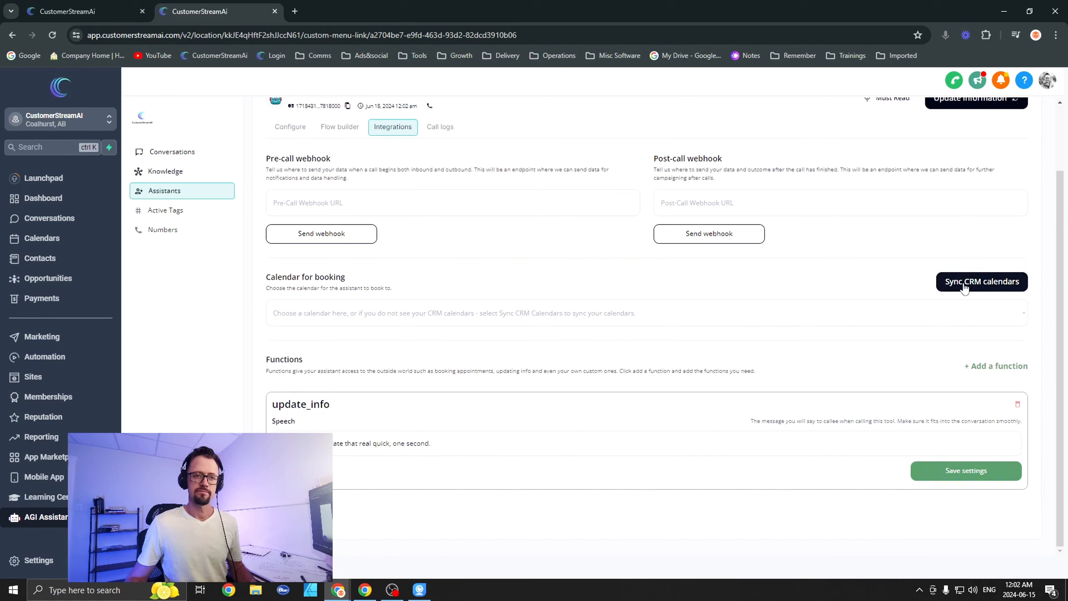
pyautogui.click(997, 366)
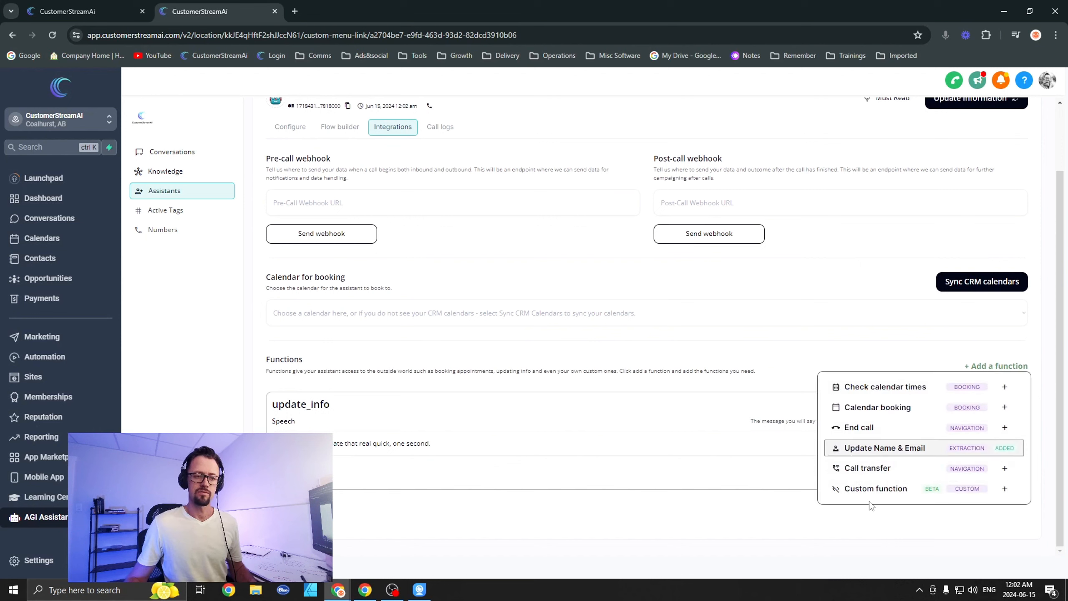
pyautogui.click(858, 428)
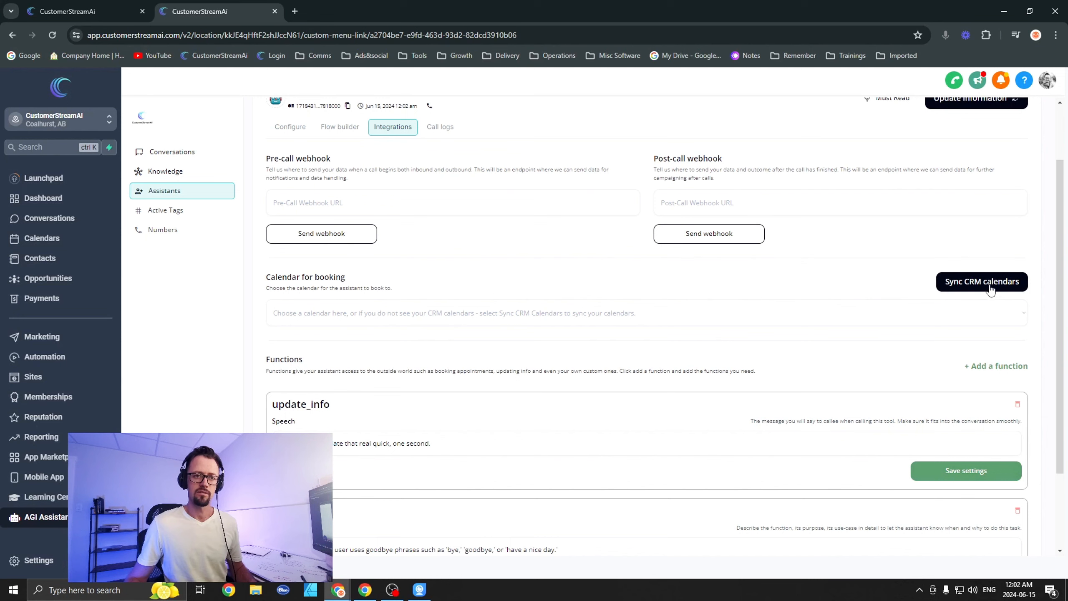
pyautogui.click(1012, 367)
pyautogui.click(876, 488)
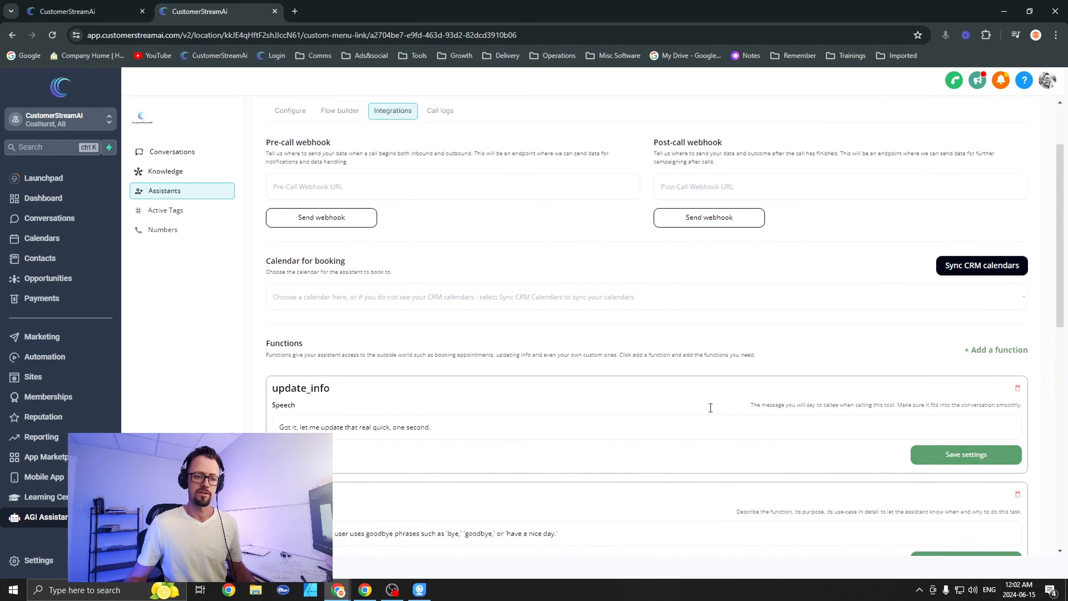
# Set the new custom function's name to send_link.
pyautogui.moveTo(364, 258); pyautogui.dragTo(279, 263)
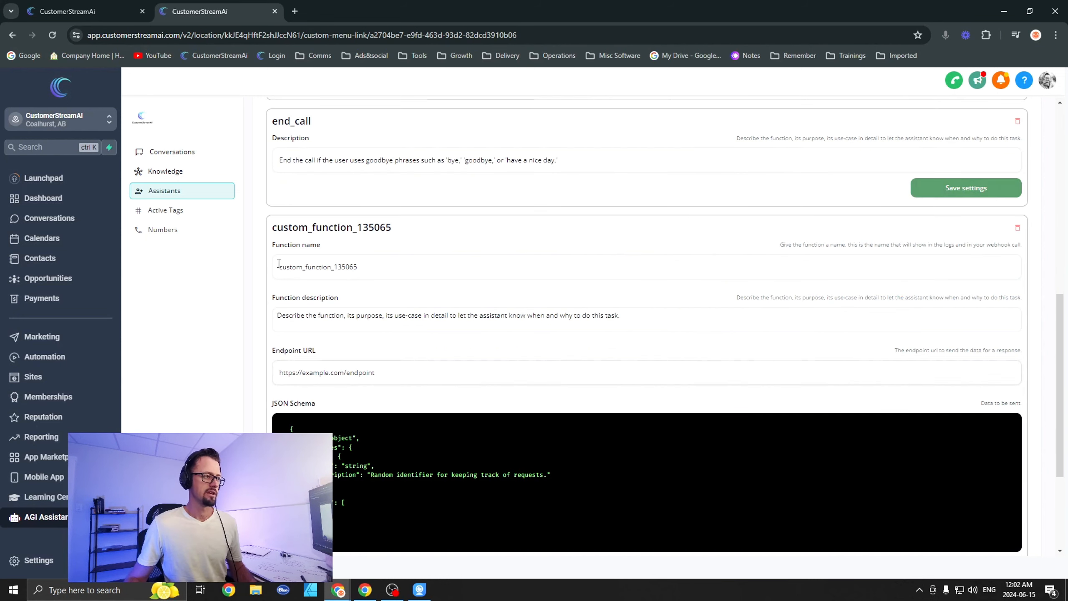
pyautogui.doubleClick(377, 271)
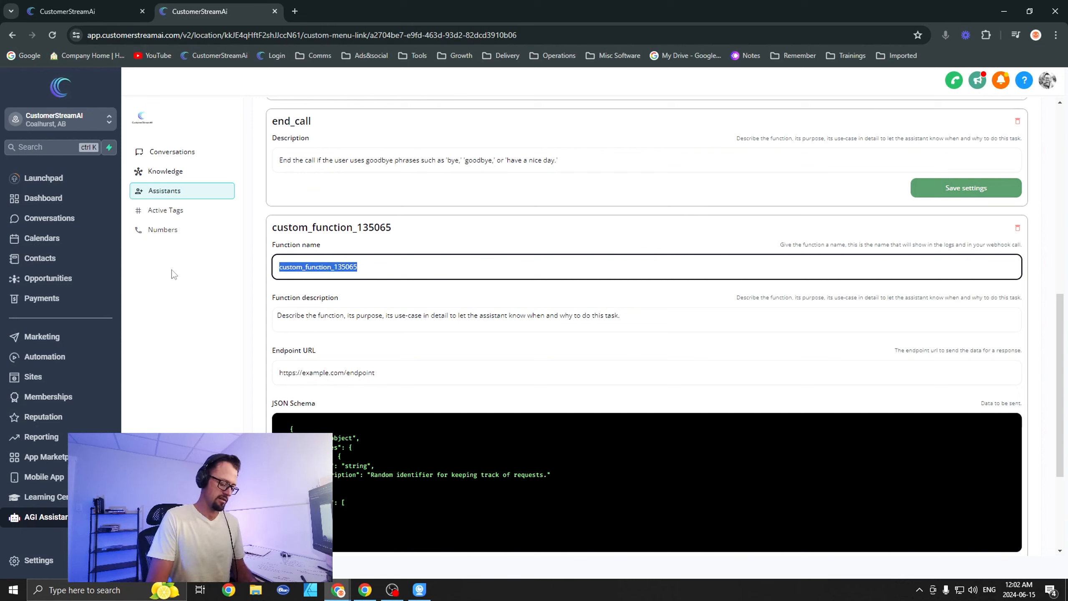
pyautogui.write('send_li')
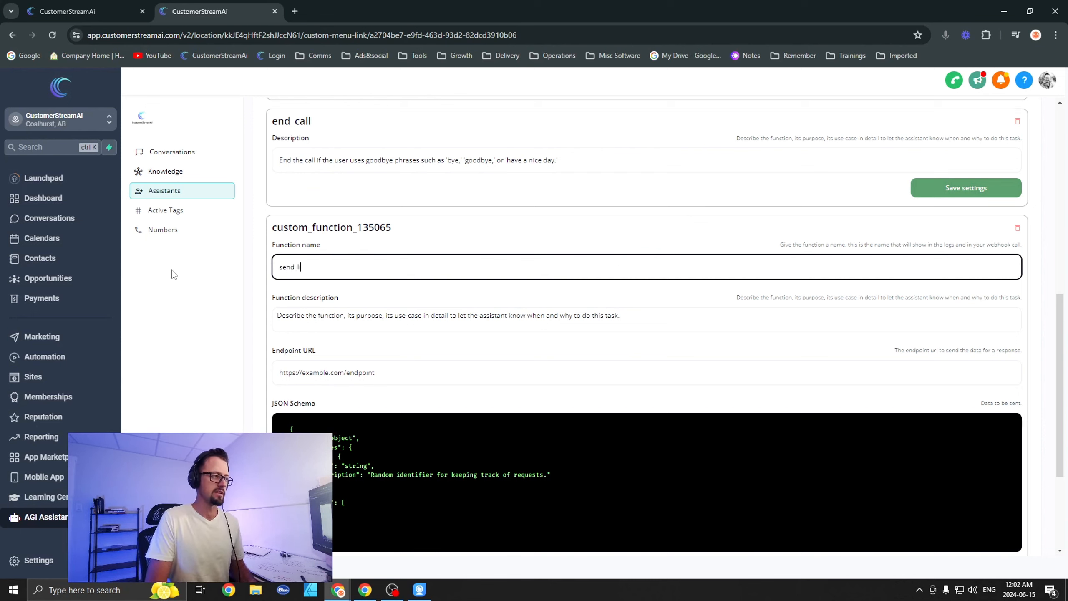
pyautogui.write('nk')
# Replace the placeholder function description with "if the user wants to have the appointment booking link sent".
pyautogui.press('Tab')
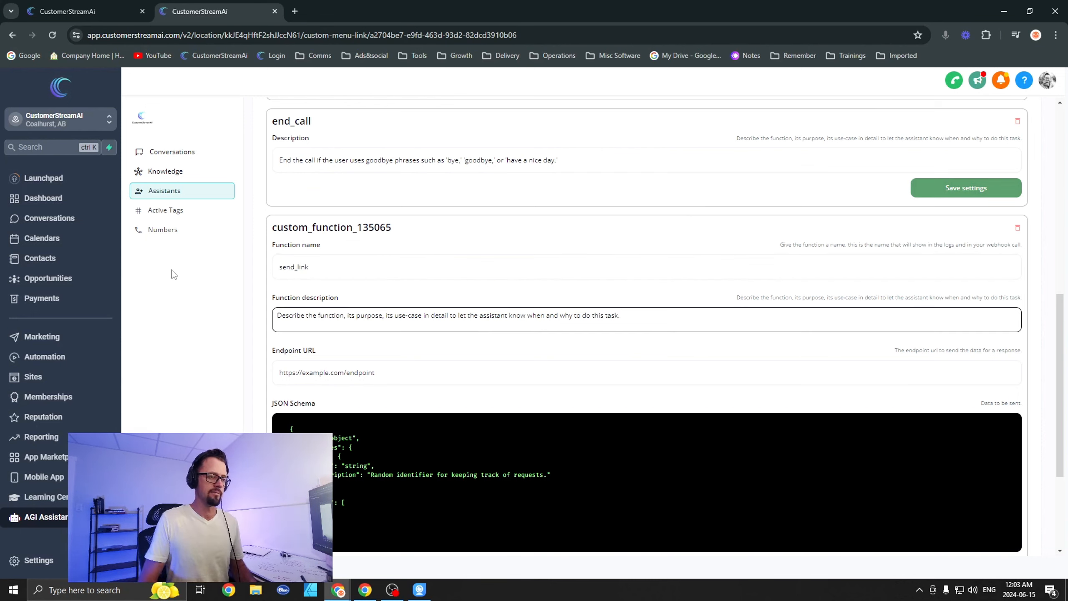
pyautogui.hotkey('ctrl', 'a')
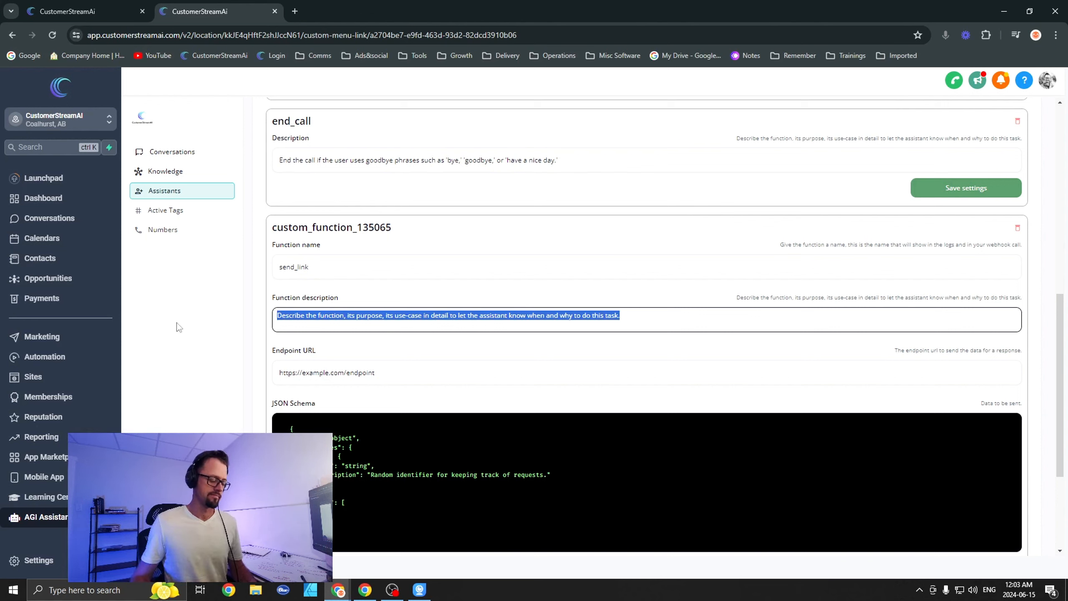
pyautogui.write('if the')
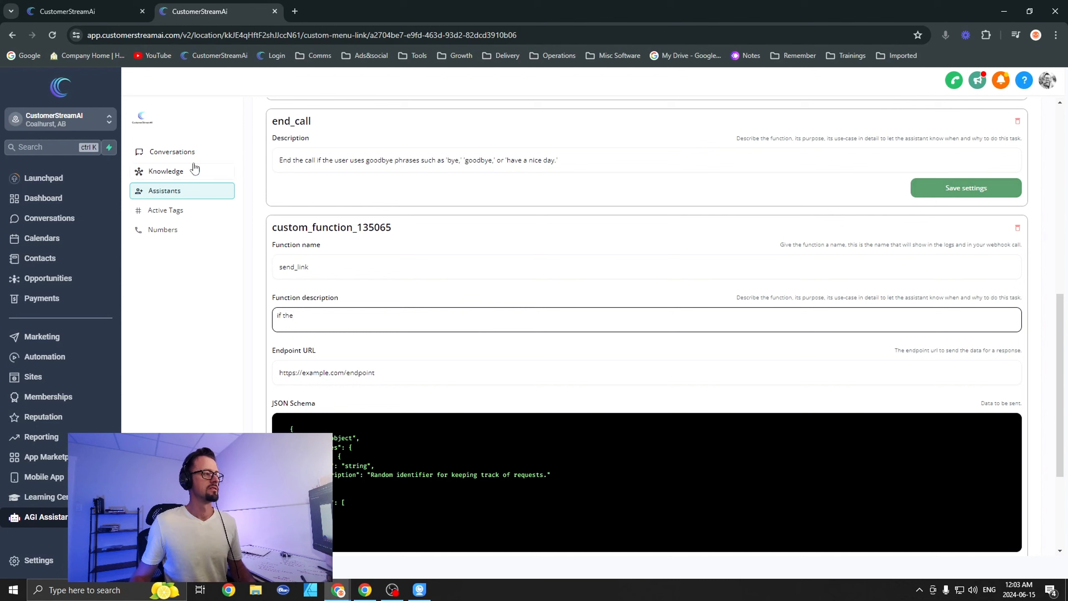
pyautogui.write(' user wants')
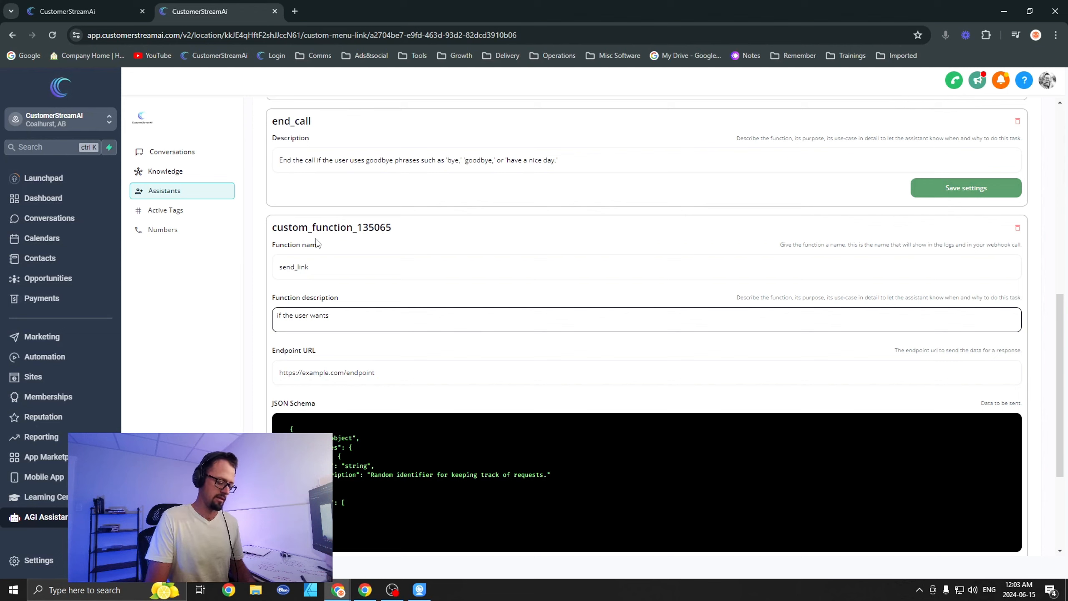
pyautogui.write('to have th')
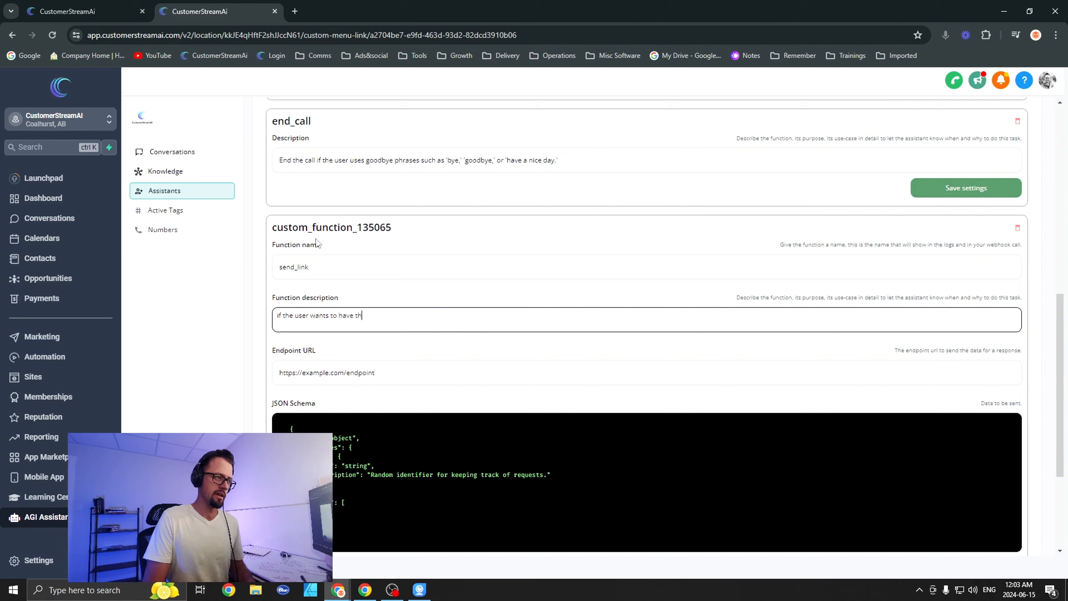
pyautogui.write('e appointment bo')
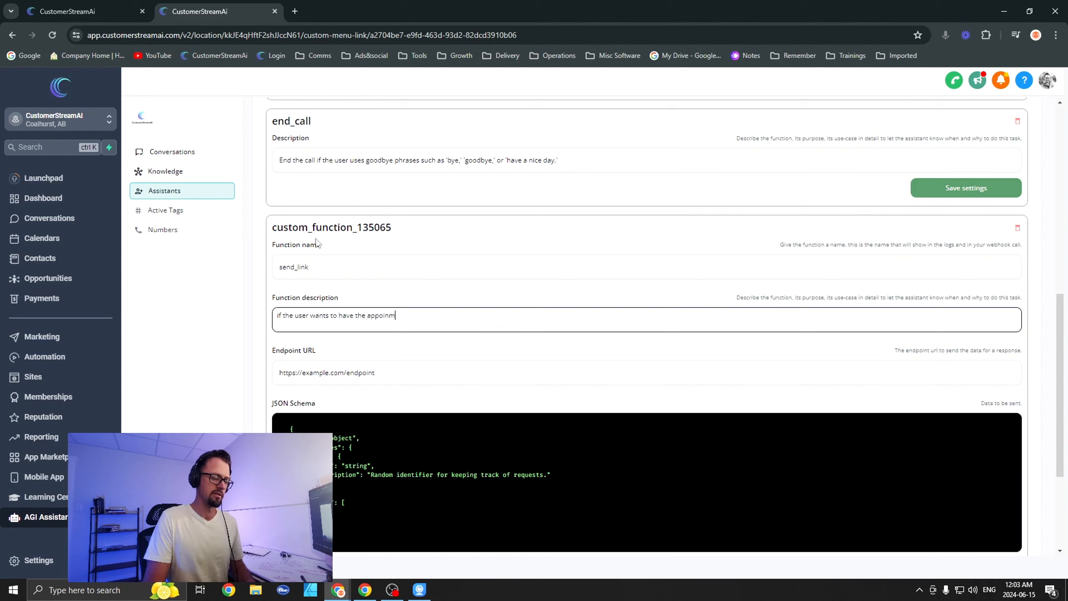
pyautogui.write('oking ')
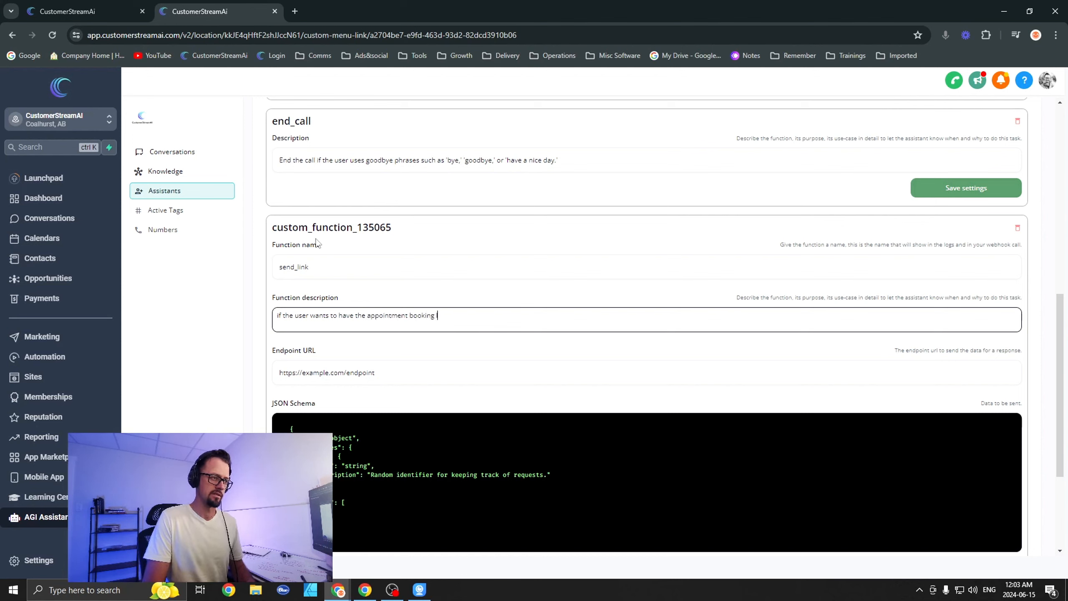
pyautogui.write('link sent')
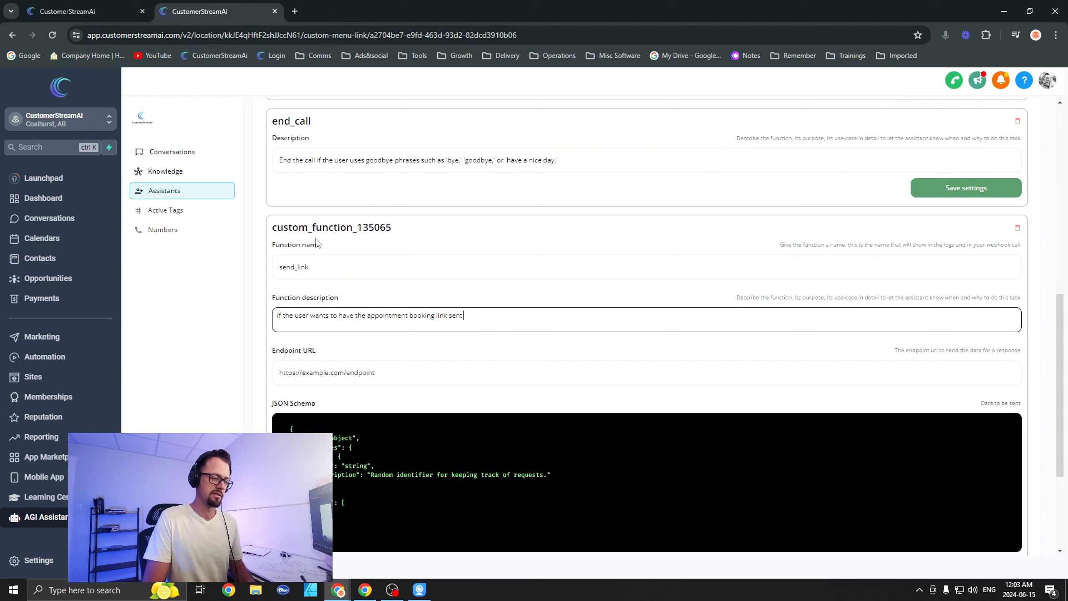
# Append "or not sent" to the function description and insert "call this function" at its start.
pyautogui.write(' or not send')
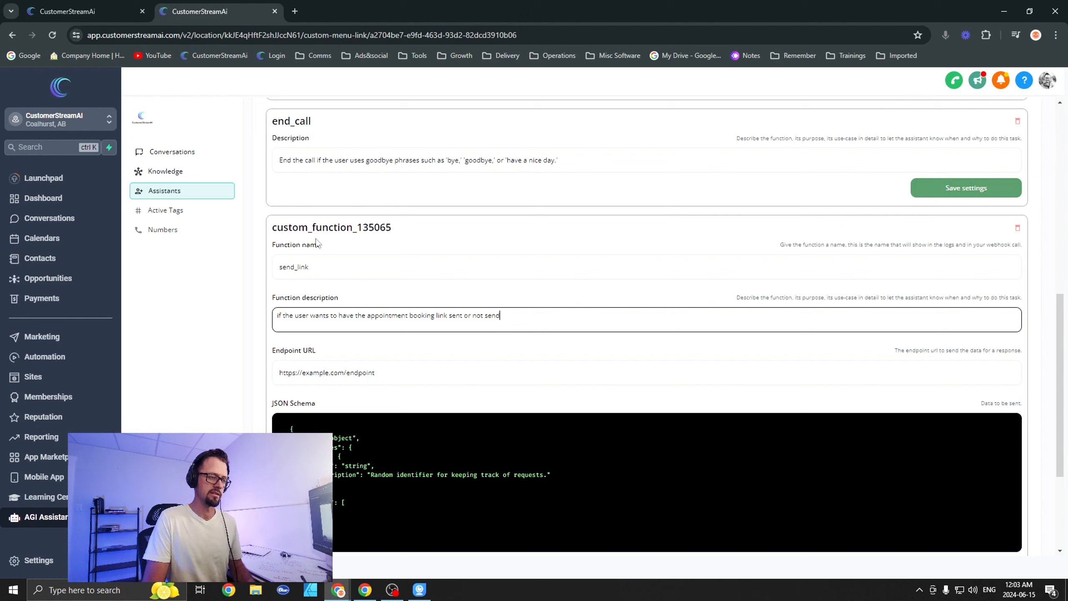
pyautogui.press('BackSpace')
pyautogui.write('t')
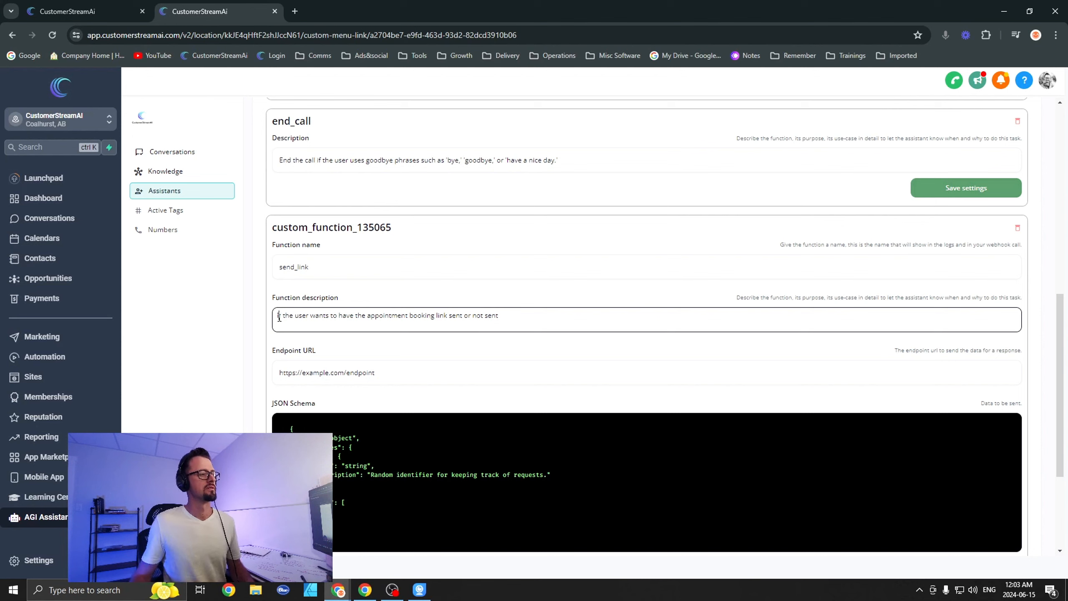
pyautogui.write('call this funct')
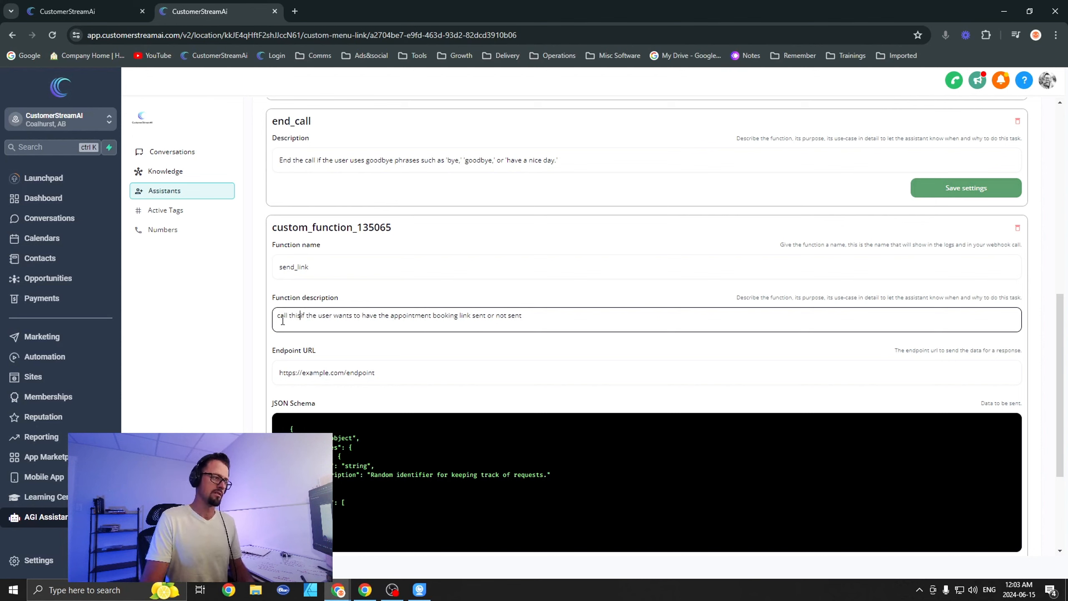
pyautogui.write('ion')
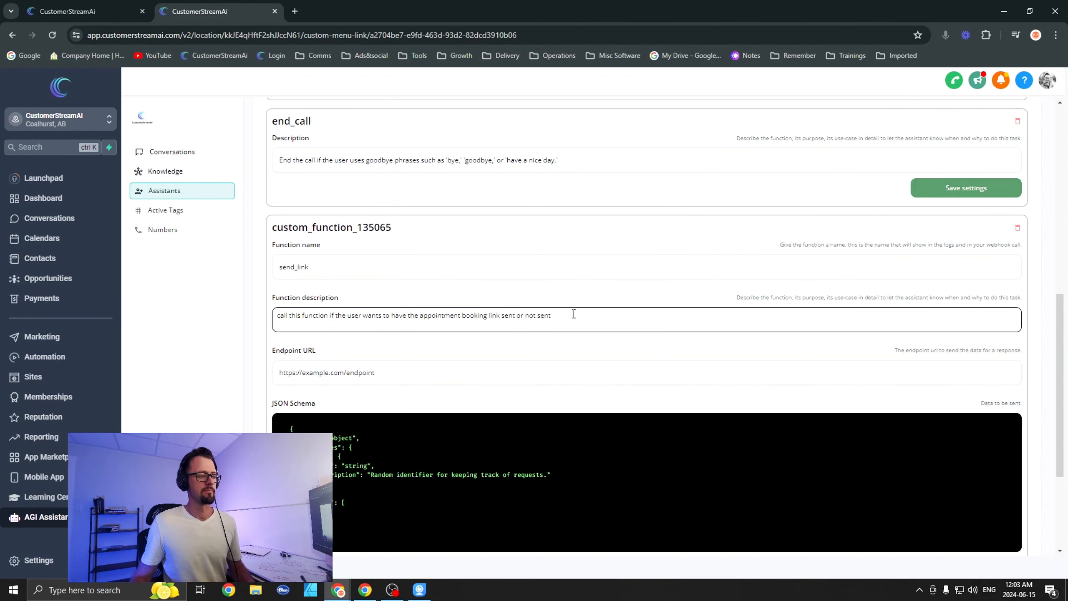
# Clear the default JSON schema of the send_link function.
pyautogui.click(373, 374)
pyautogui.hotkey('ctrl', 'a')
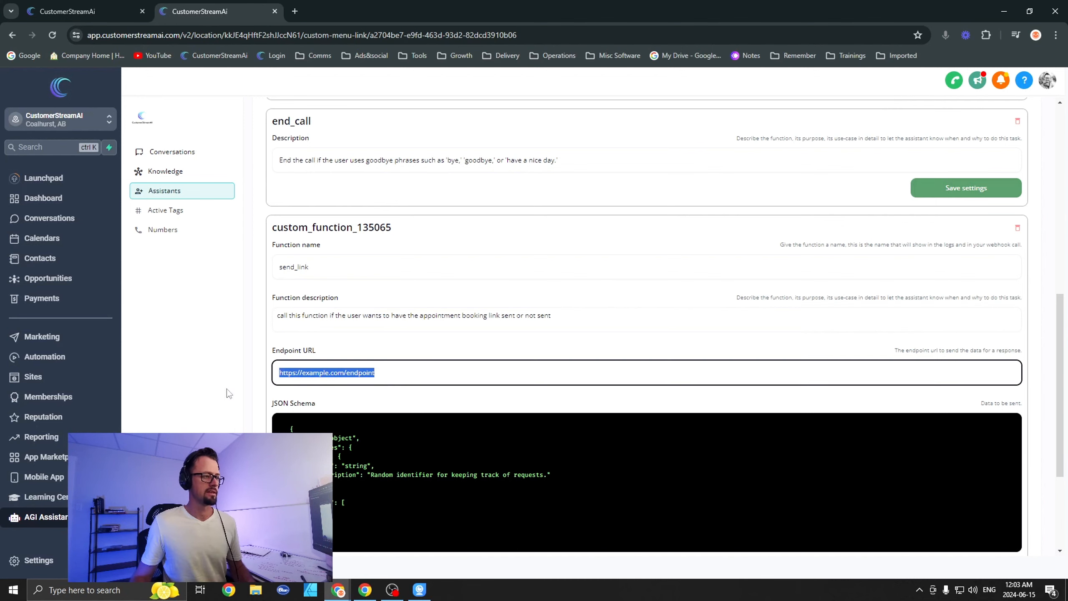
pyautogui.scroll(-2, 391, 419)
pyautogui.scroll(1, 392, 420)
pyautogui.click(389, 425)
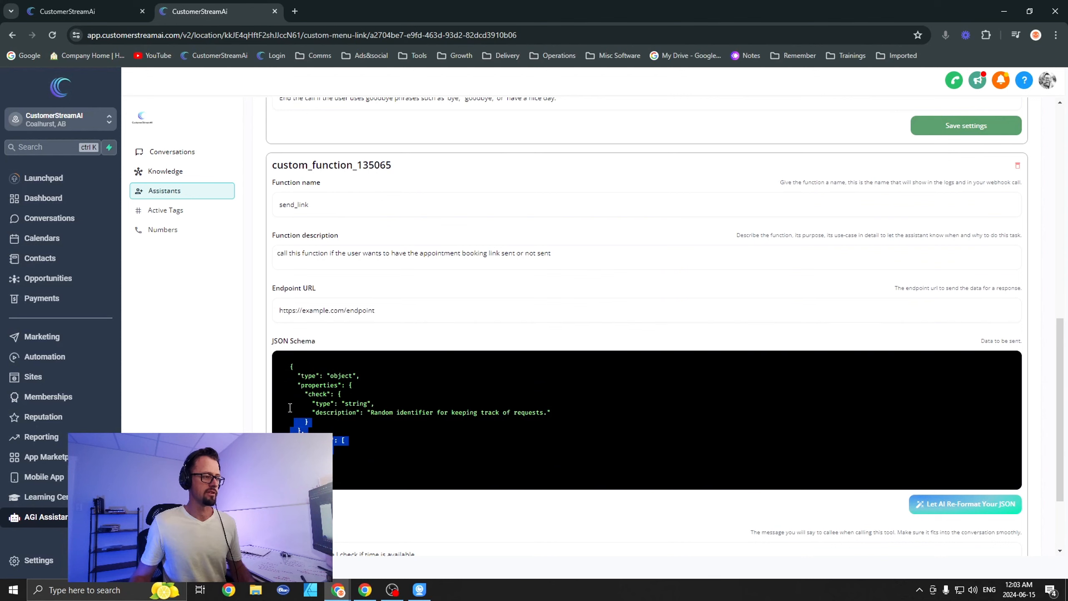
pyautogui.hotkey('ctrl', 'a')
pyautogui.press('BackSpace')
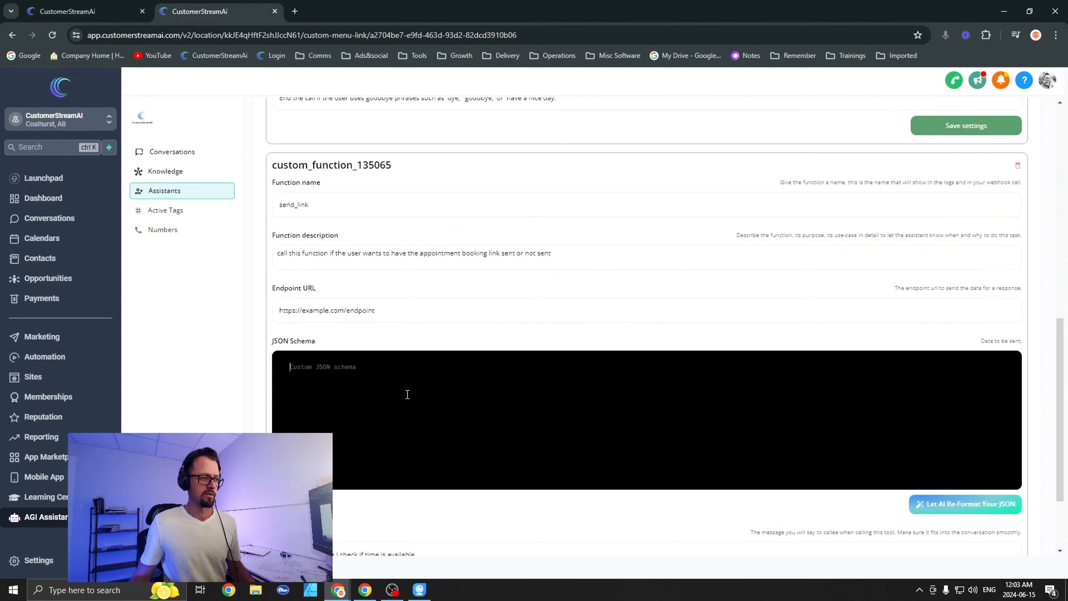
# Describe send_link's JSON schema in plain words, starting with "i need to confirmation if the user wants the appointment" booking link.
pyautogui.write('i ')
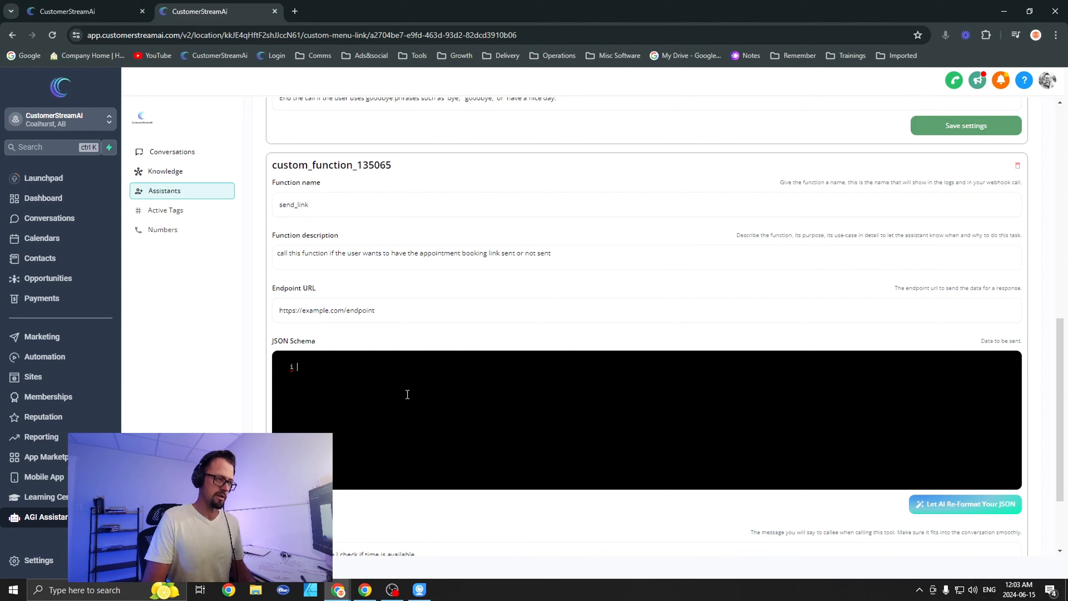
pyautogui.write('need to ')
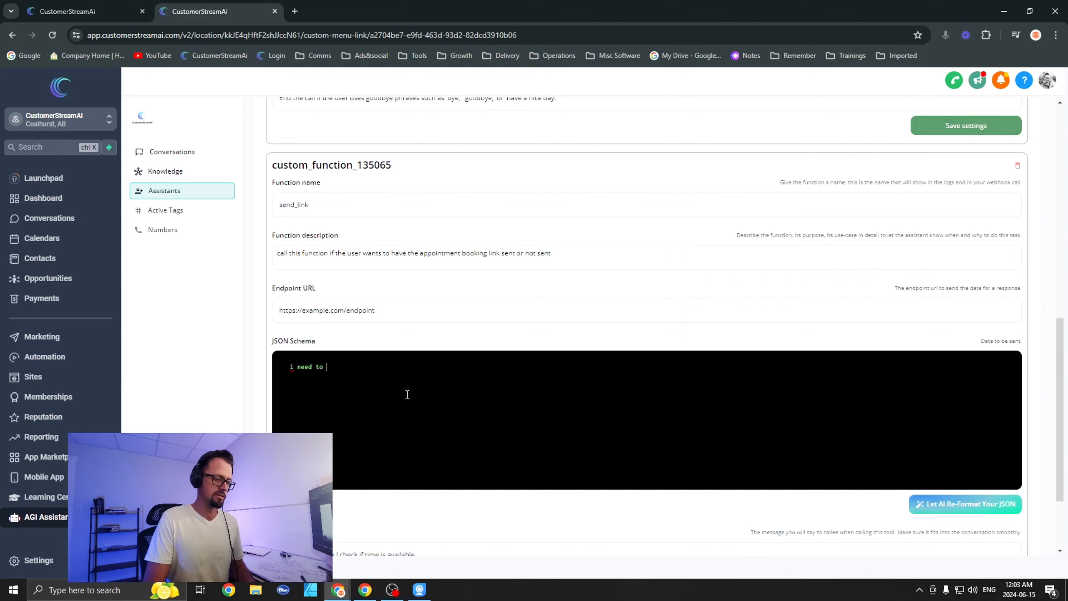
pyautogui.write('c')
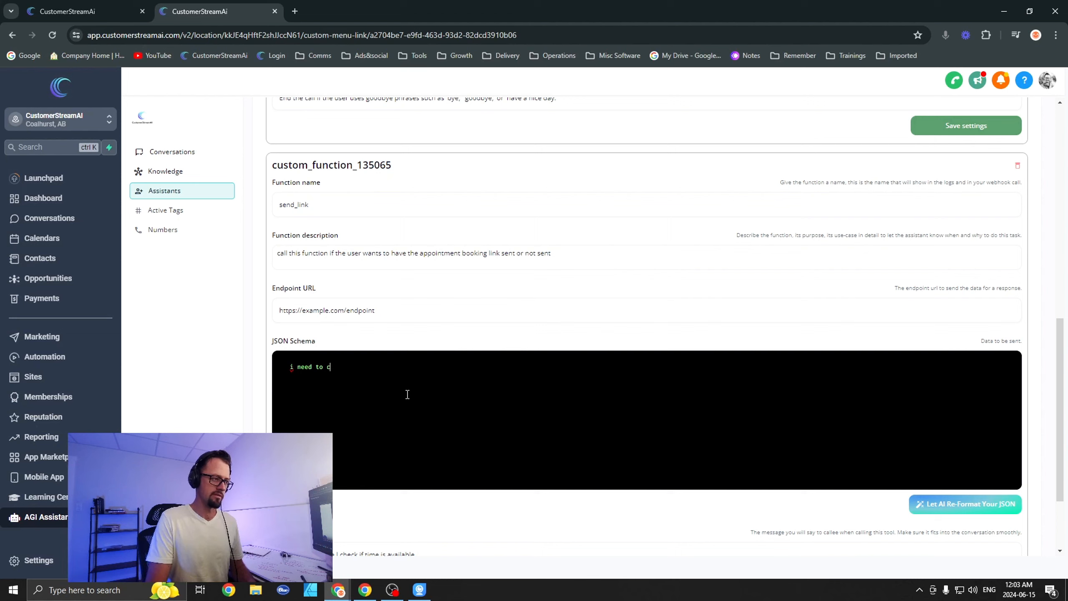
pyautogui.write('ononfirmati')
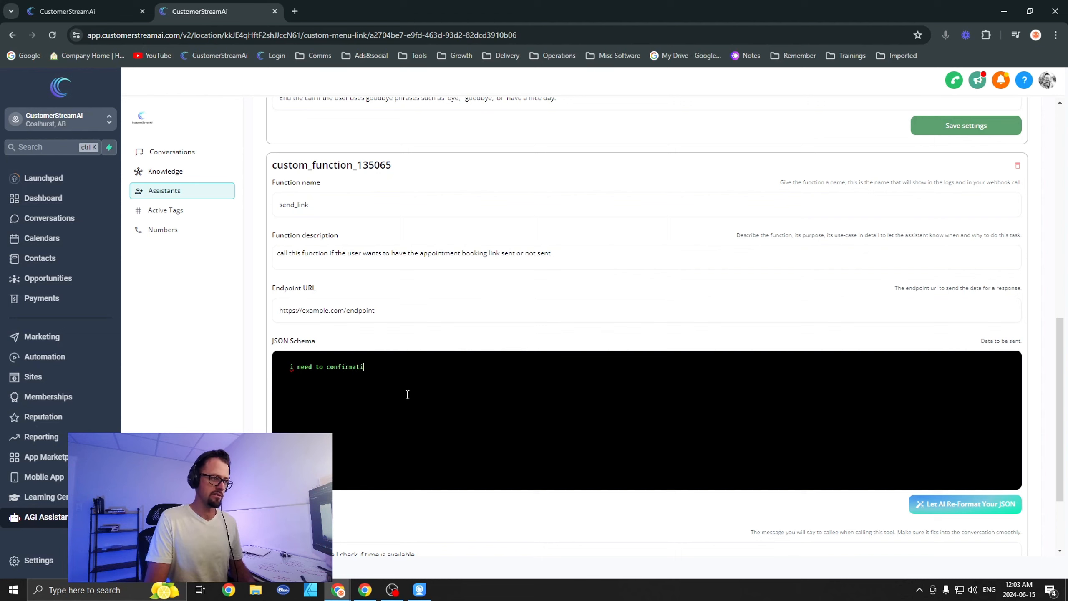
pyautogui.write('on ')
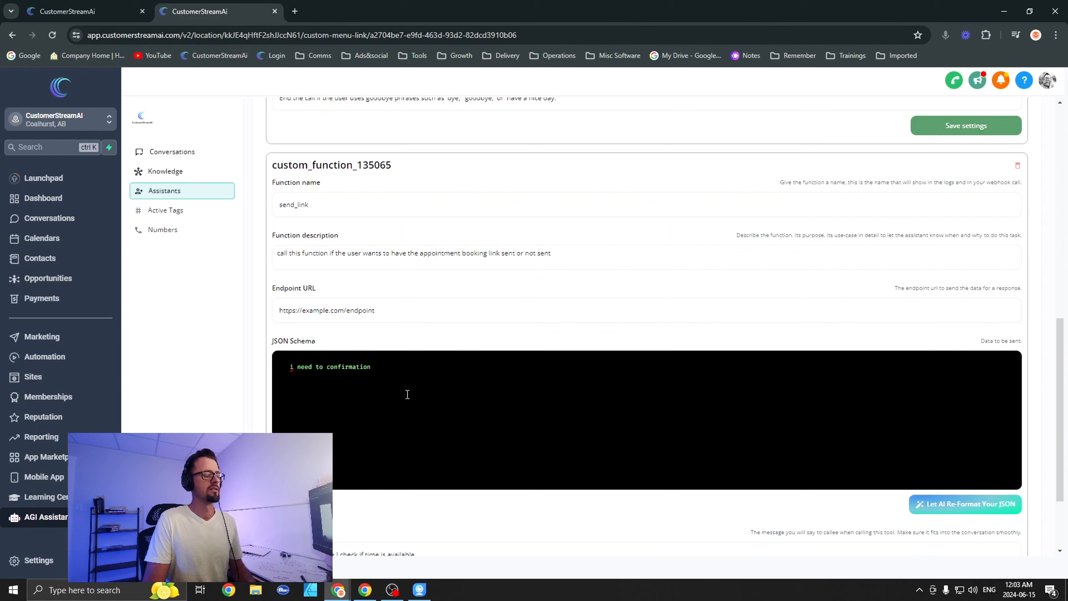
pyautogui.write('if the')
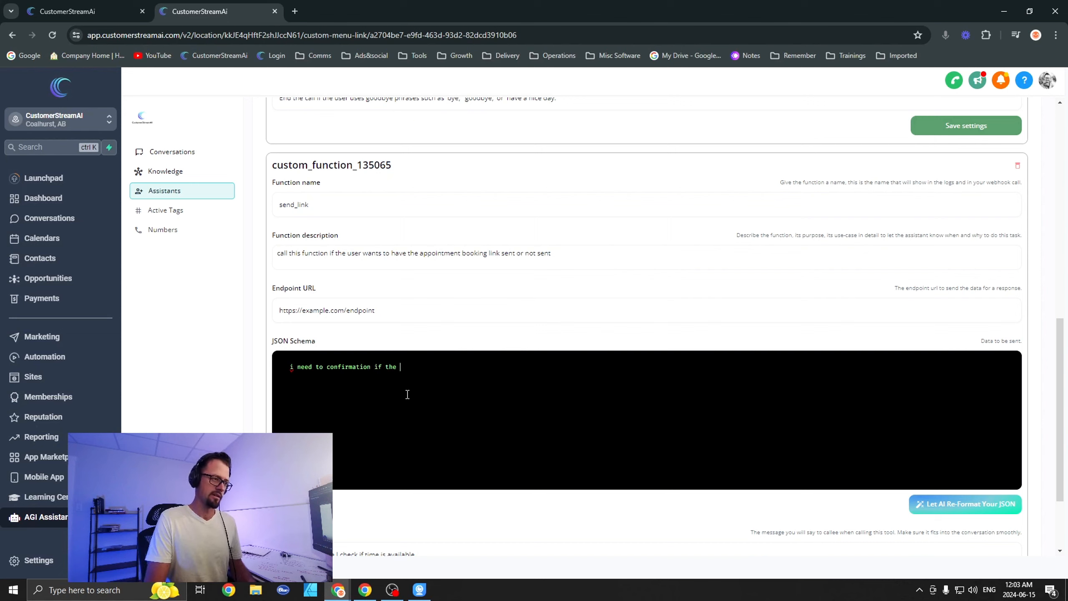
pyautogui.write('e user wants the')
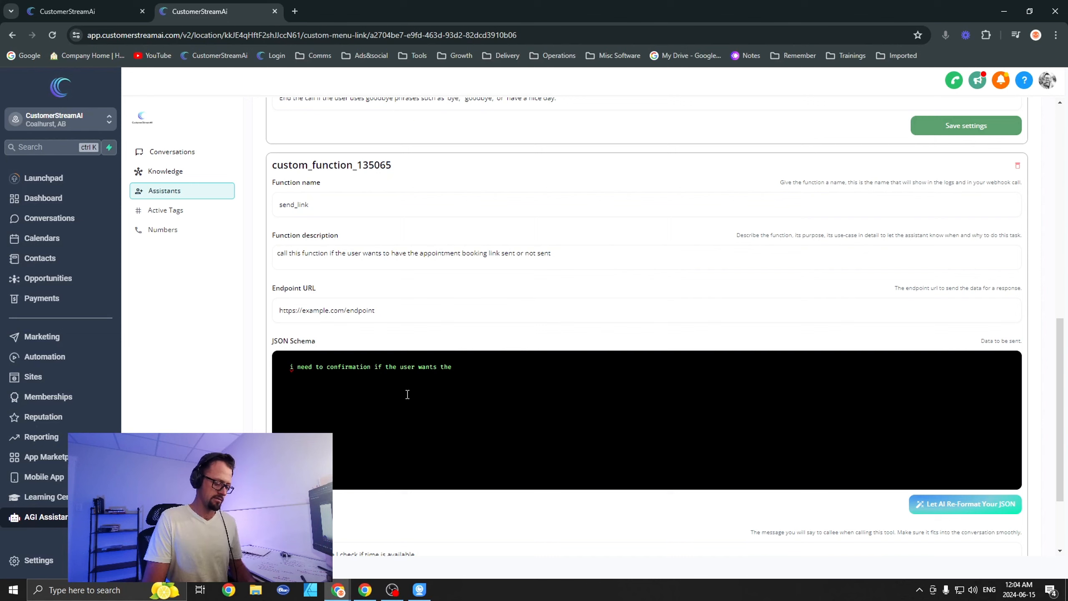
pyautogui.write('on')
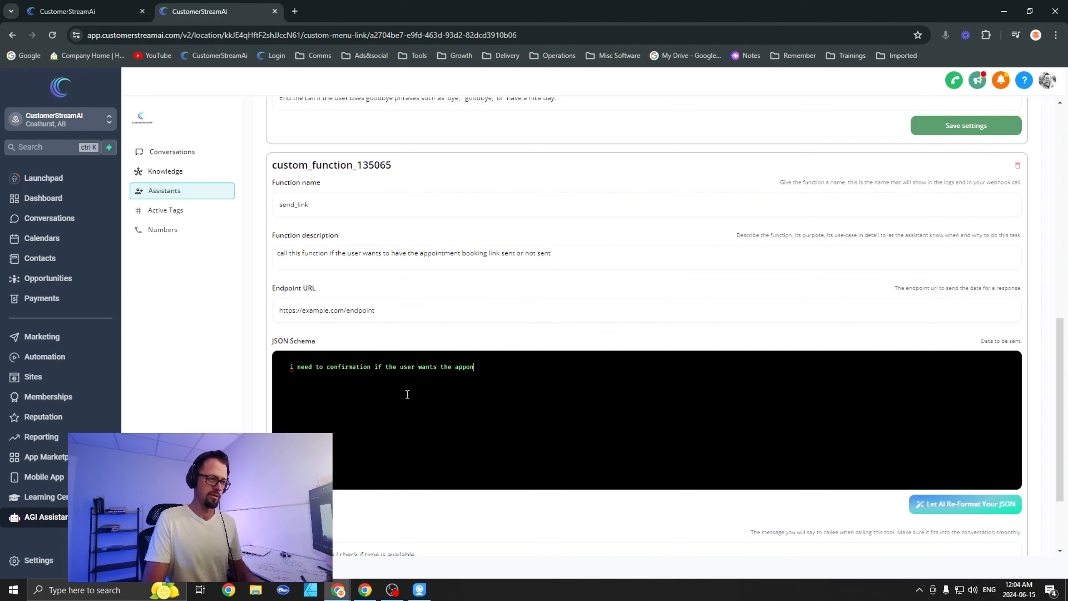
pyautogui.write('ntmen')
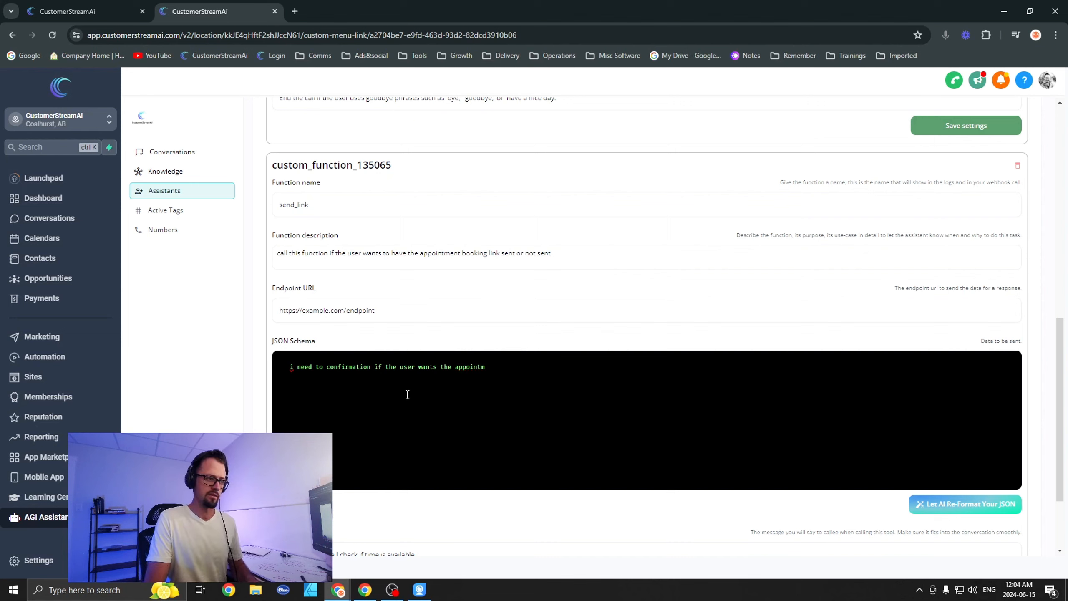
pyautogui.write('t bookng')
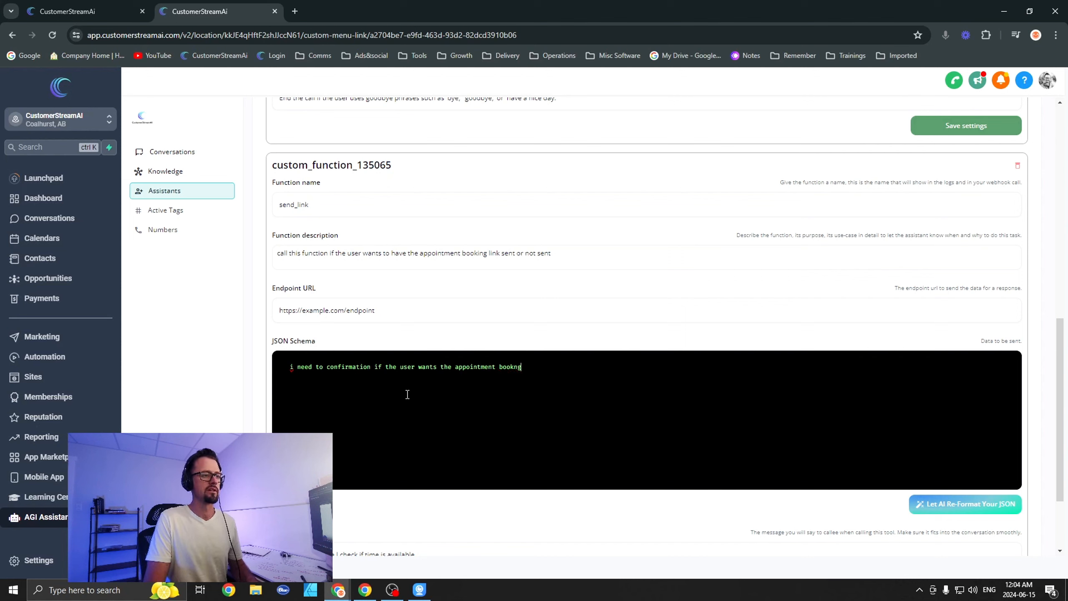
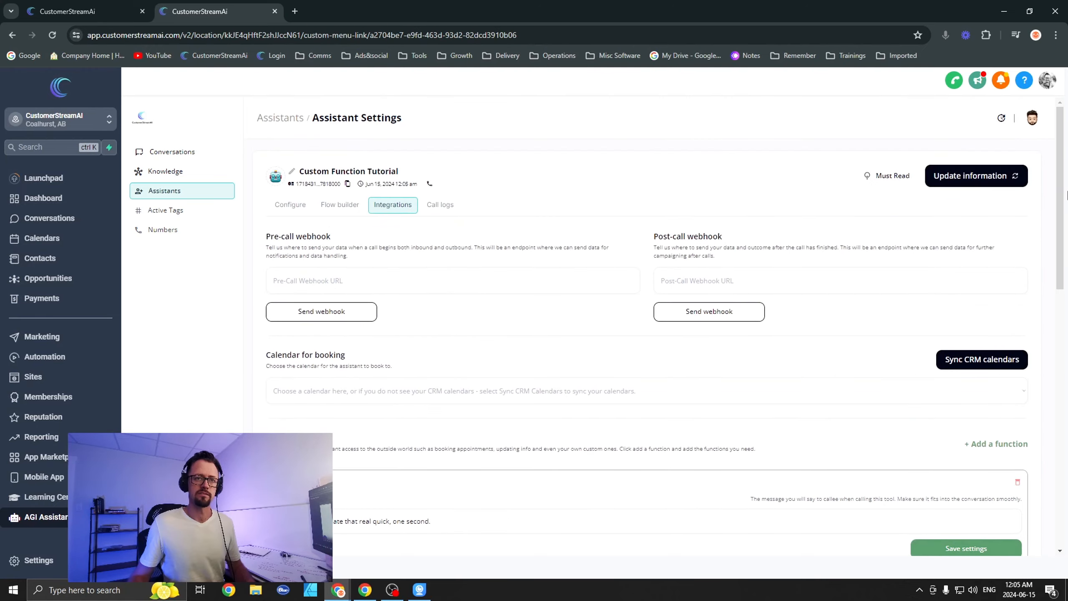
# Delete the stray characters after the closing brace of send_link's JSON schema, save the function settings and update the assistant.
pyautogui.click(982, 174)
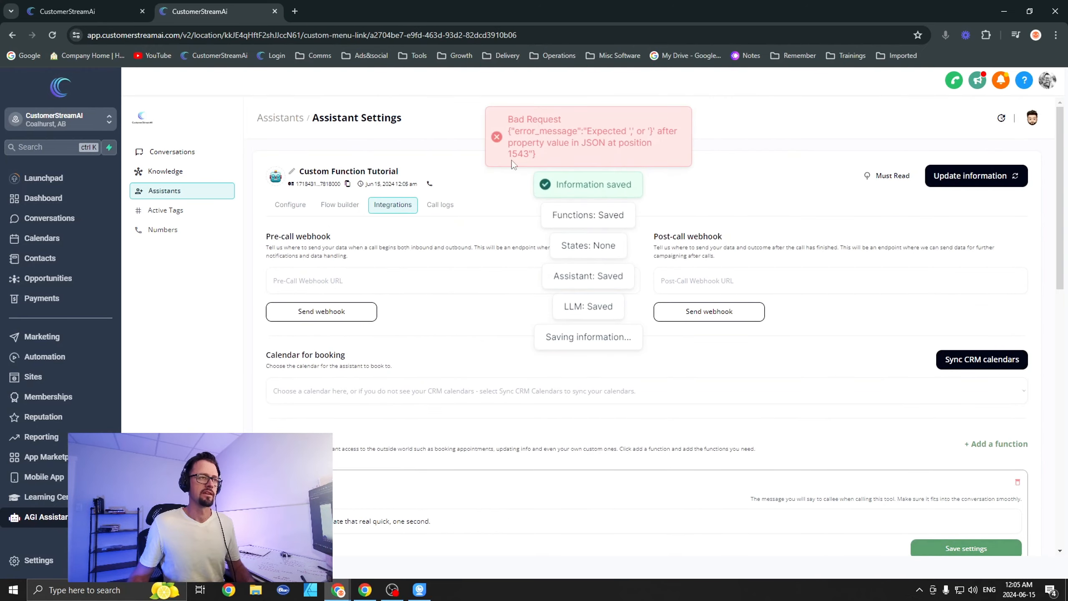
pyautogui.scroll(-10, 451, 418)
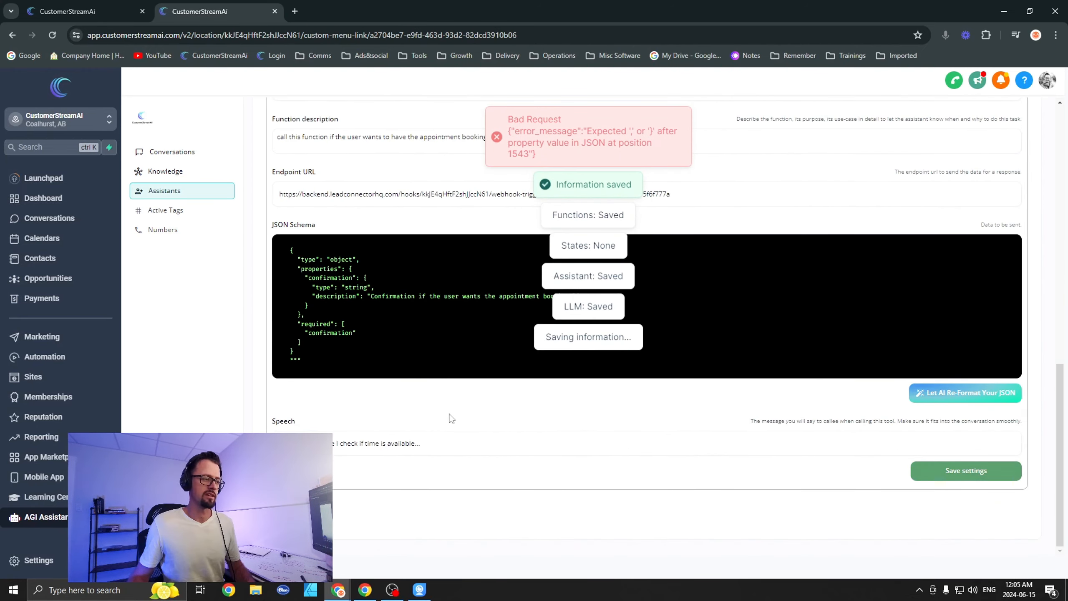
pyautogui.moveTo(327, 360); pyautogui.dragTo(283, 371)
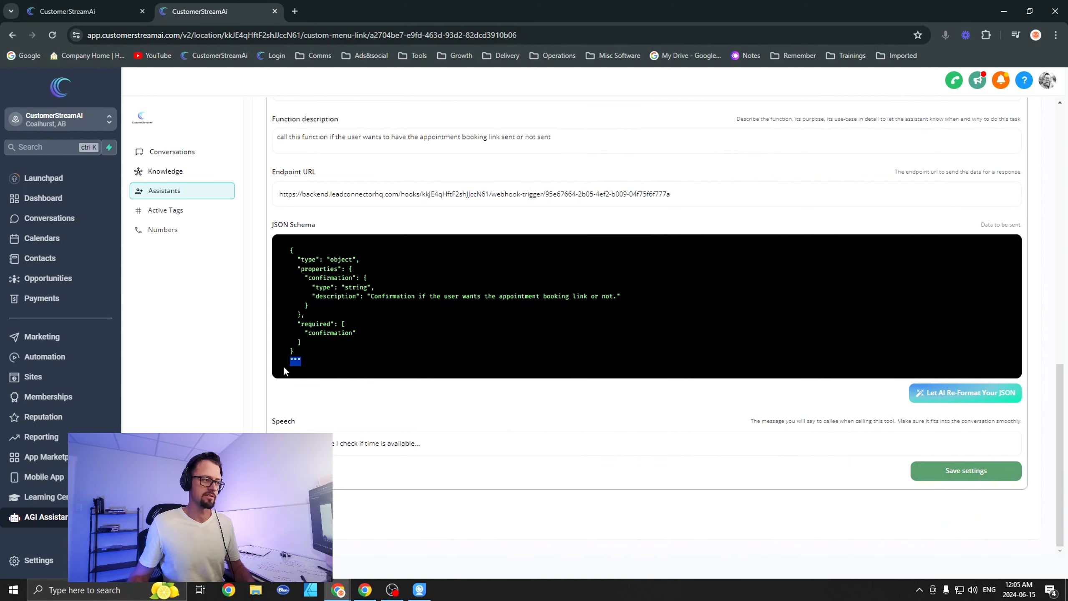
pyautogui.click(975, 470)
pyautogui.scroll(3, 959, 337)
pyautogui.click(976, 175)
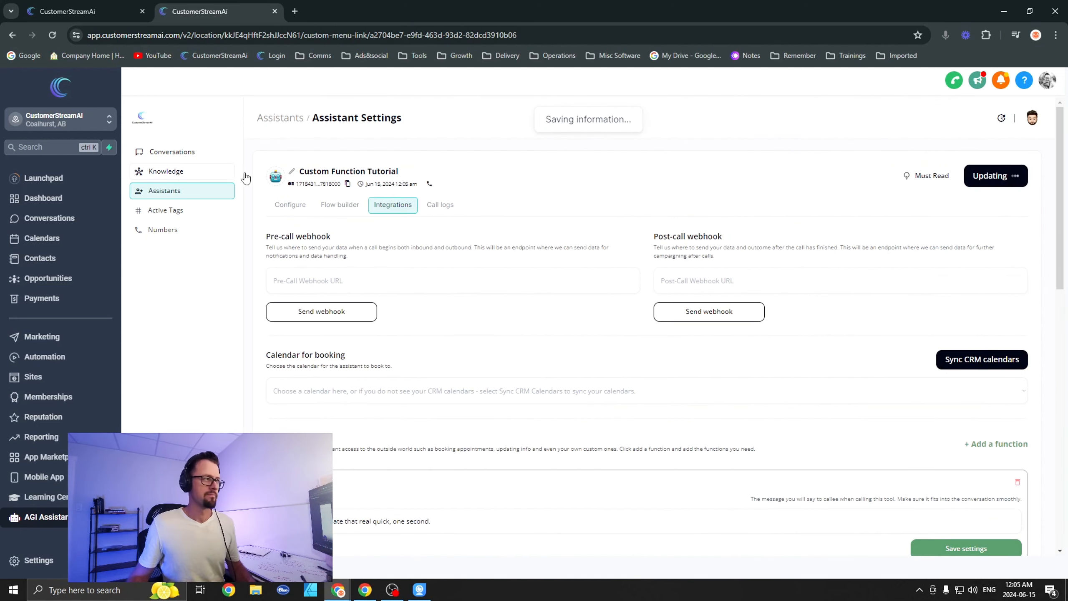
pyautogui.click(290, 207)
pyautogui.click(524, 307)
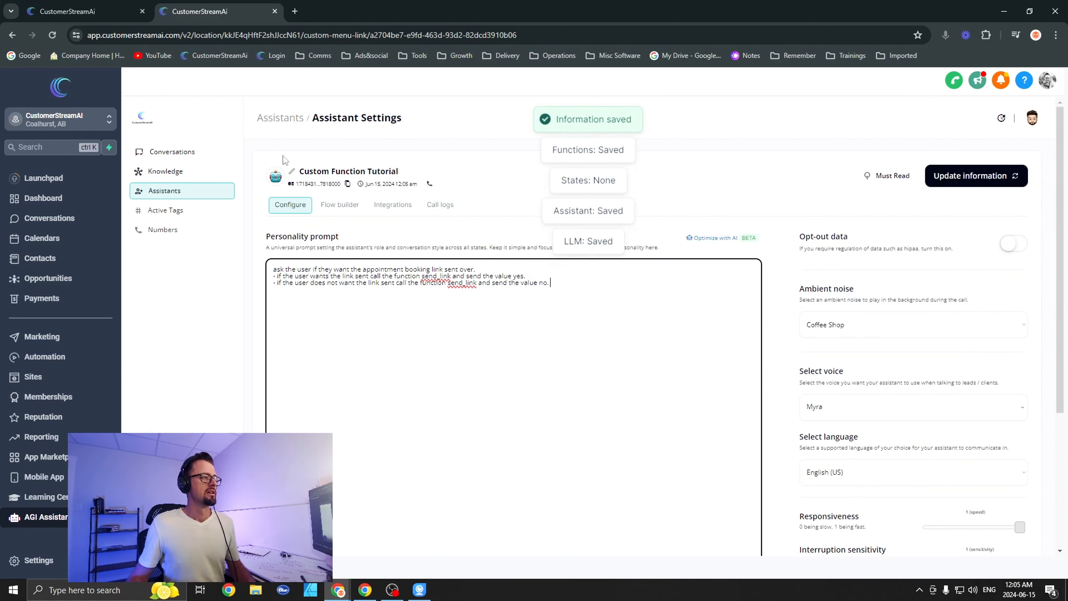
# Check the custom funtion tutorial workflow's Inbound Webhook trigger for sample requests, and save and publish the workflow.
pyautogui.click(86, 13)
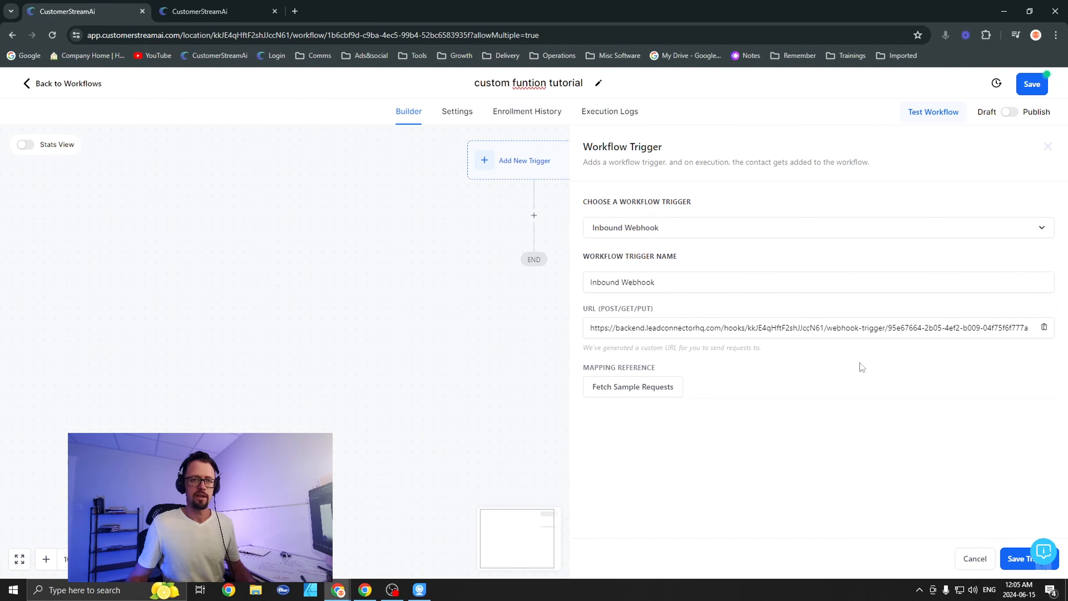
pyautogui.click(647, 386)
pyautogui.click(673, 396)
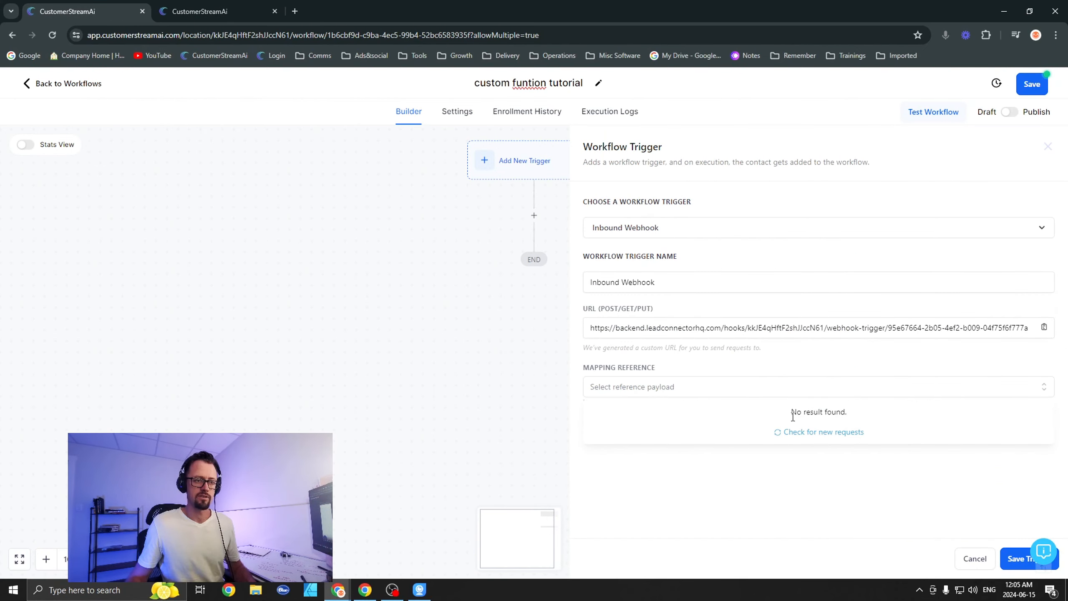
pyautogui.click(924, 540)
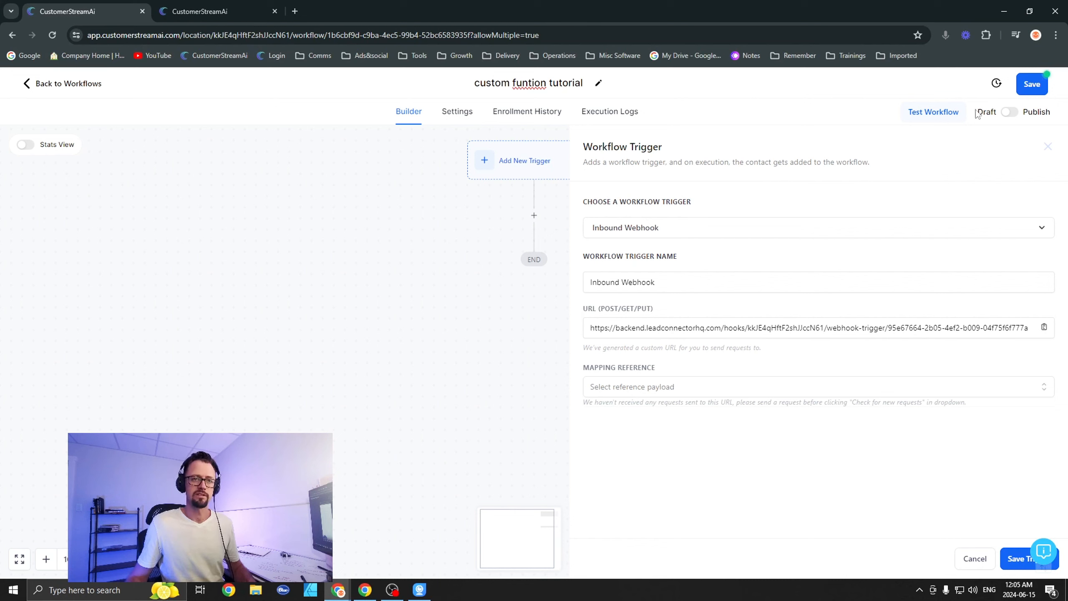
pyautogui.click(1031, 85)
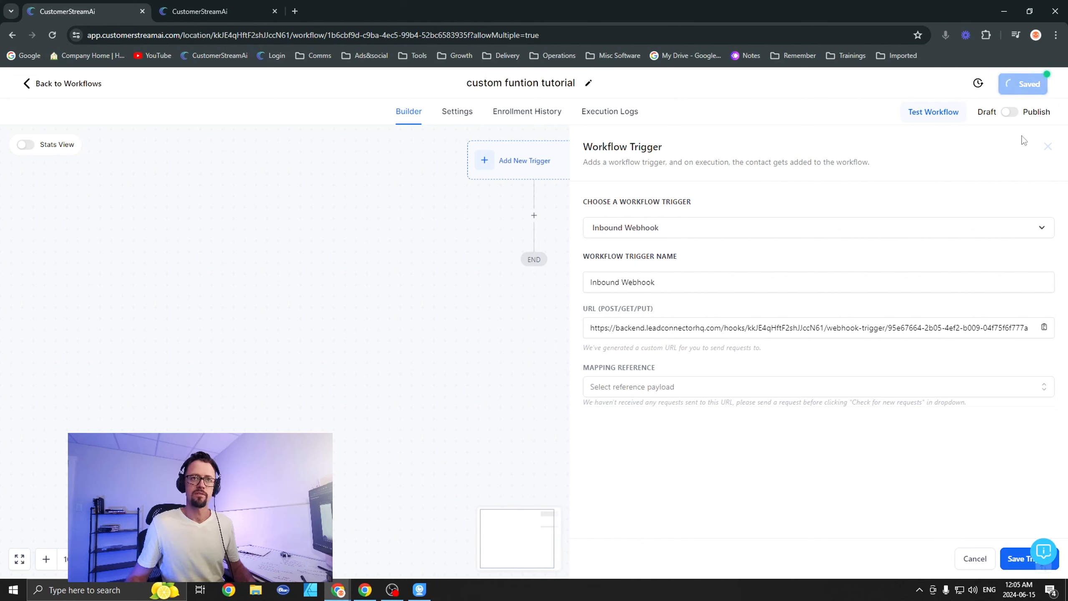
pyautogui.click(1011, 112)
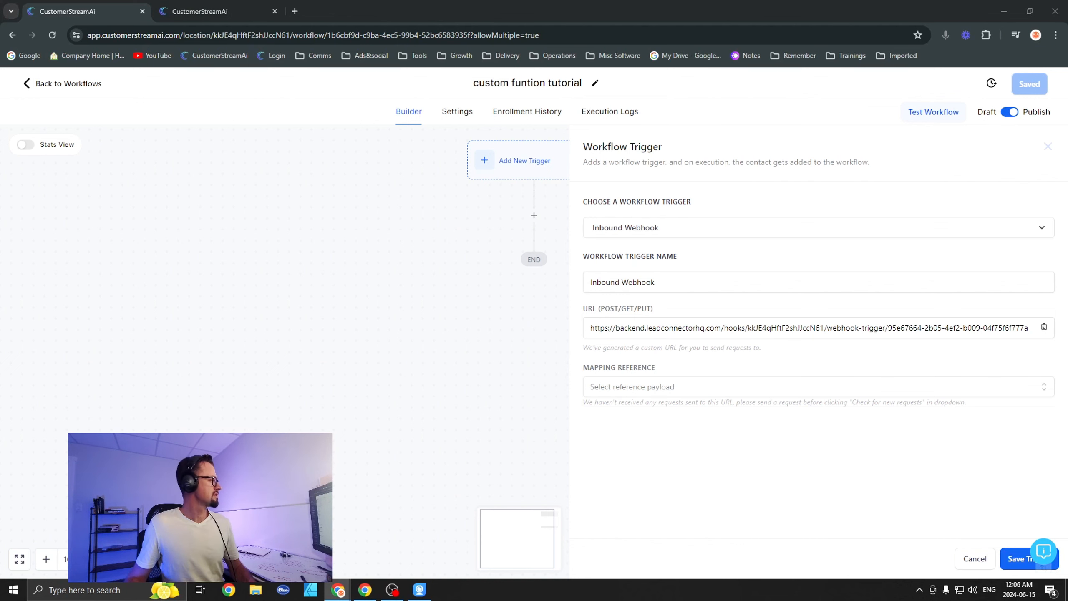
# Assign the existing phone number to the Custom Function Tutorial assistant for inbound calls.
pyautogui.click(176, 11)
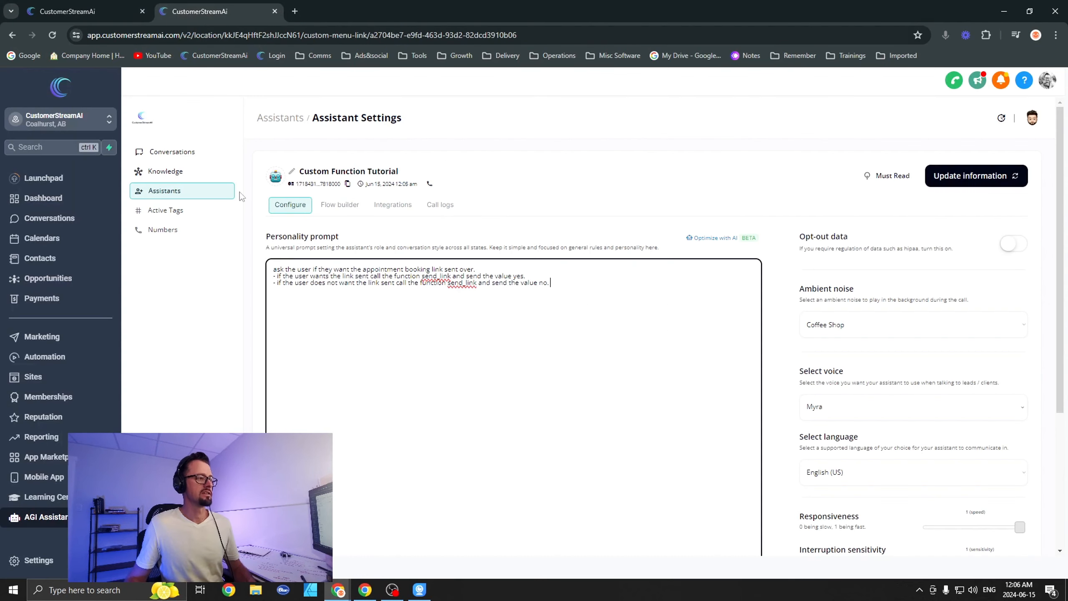
pyautogui.click(165, 230)
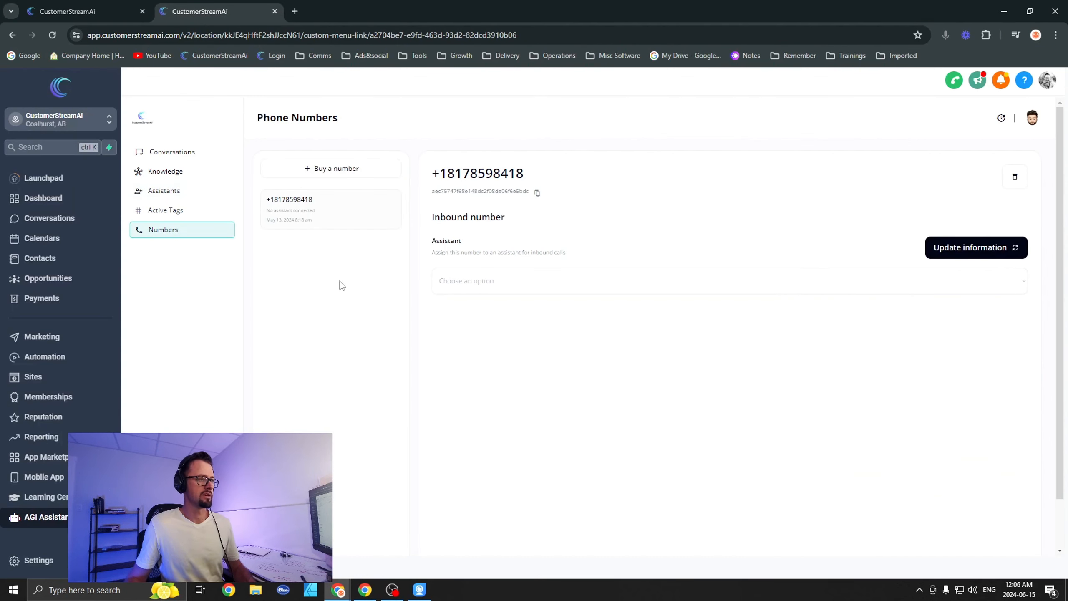
pyautogui.click(548, 280)
pyautogui.click(501, 390)
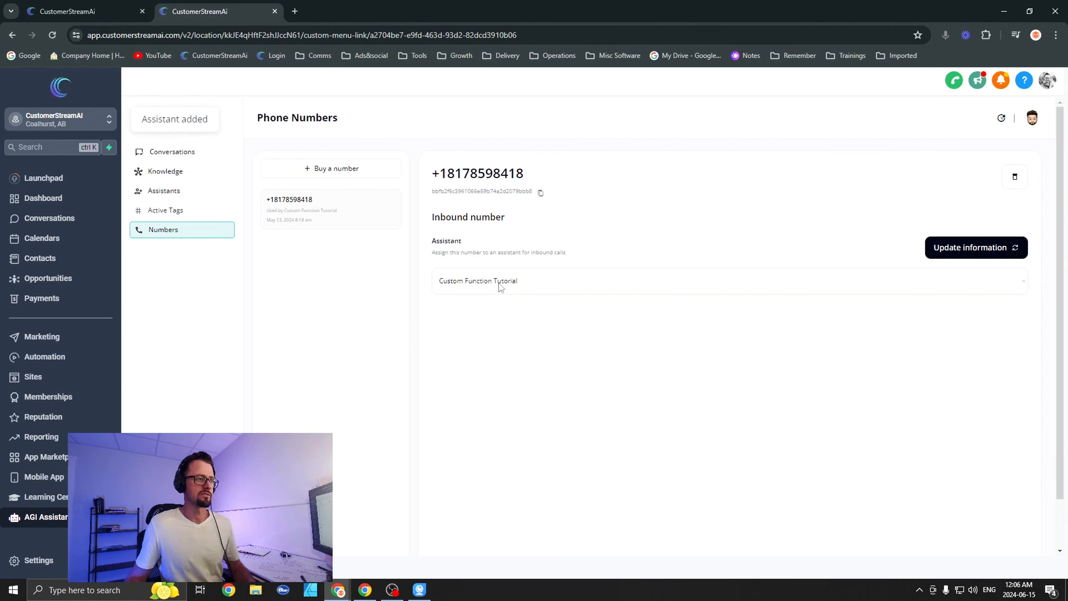
# Check the phone number's inbound assistant assignment and compare it with the number connected in the assistants list.
pyautogui.click(105, 12)
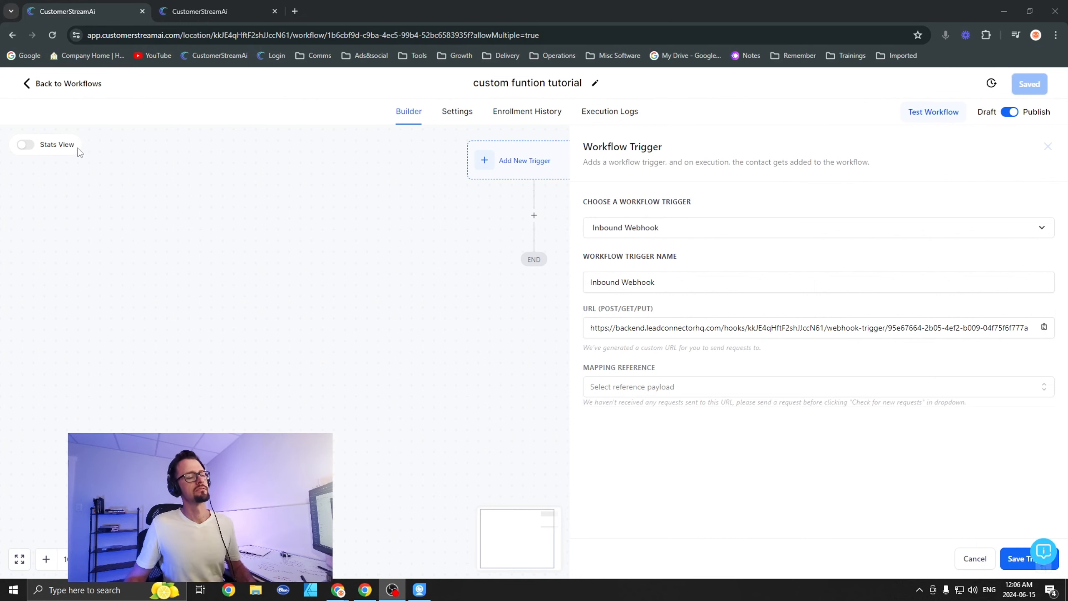
pyautogui.click(209, 11)
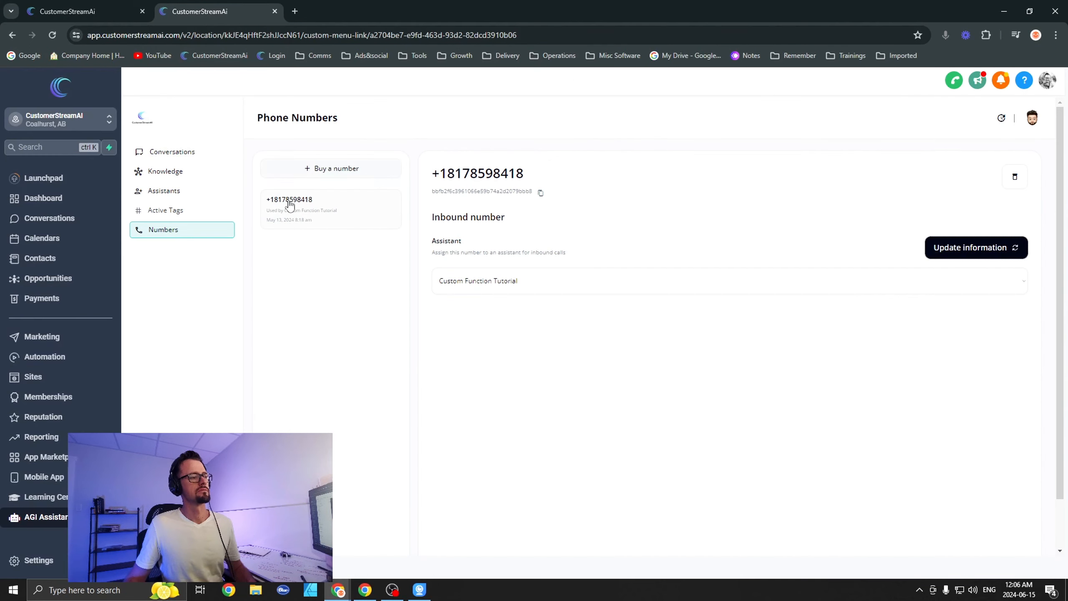
pyautogui.click(205, 237)
pyautogui.click(173, 193)
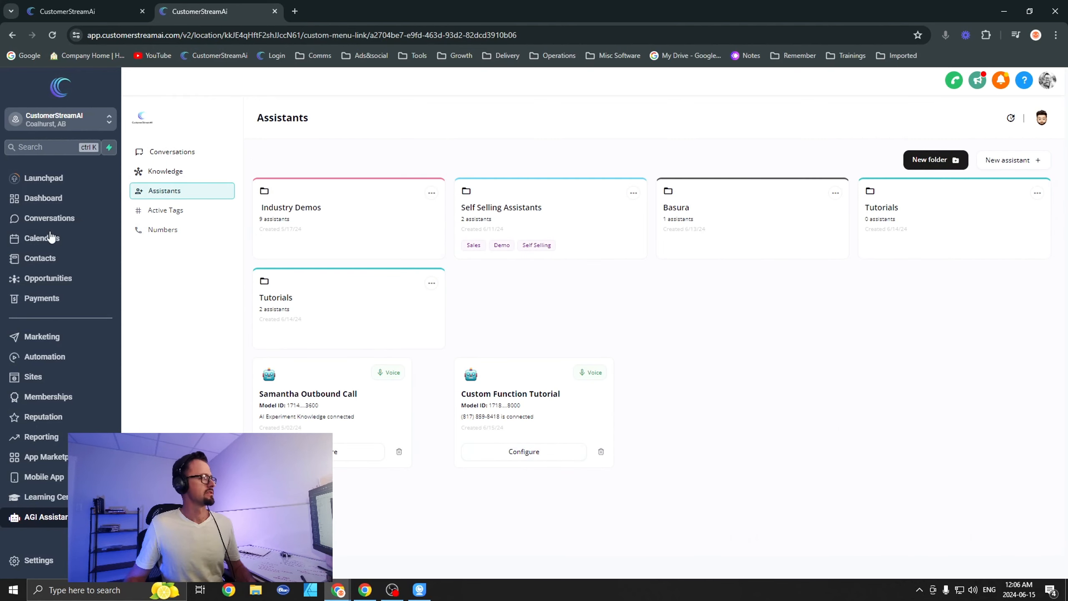
pyautogui.click(177, 230)
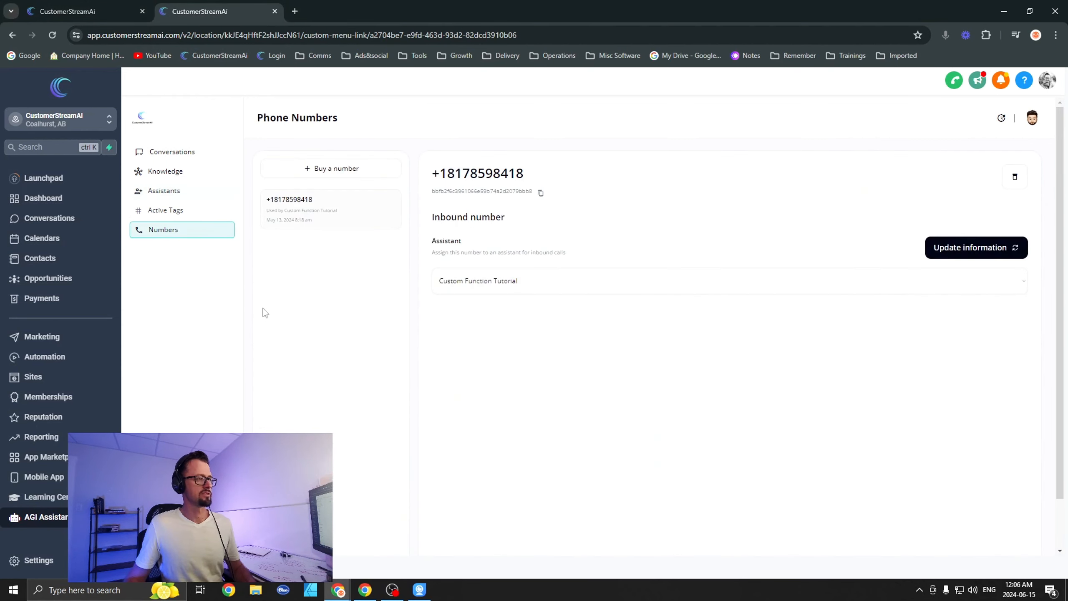
pyautogui.click(486, 281)
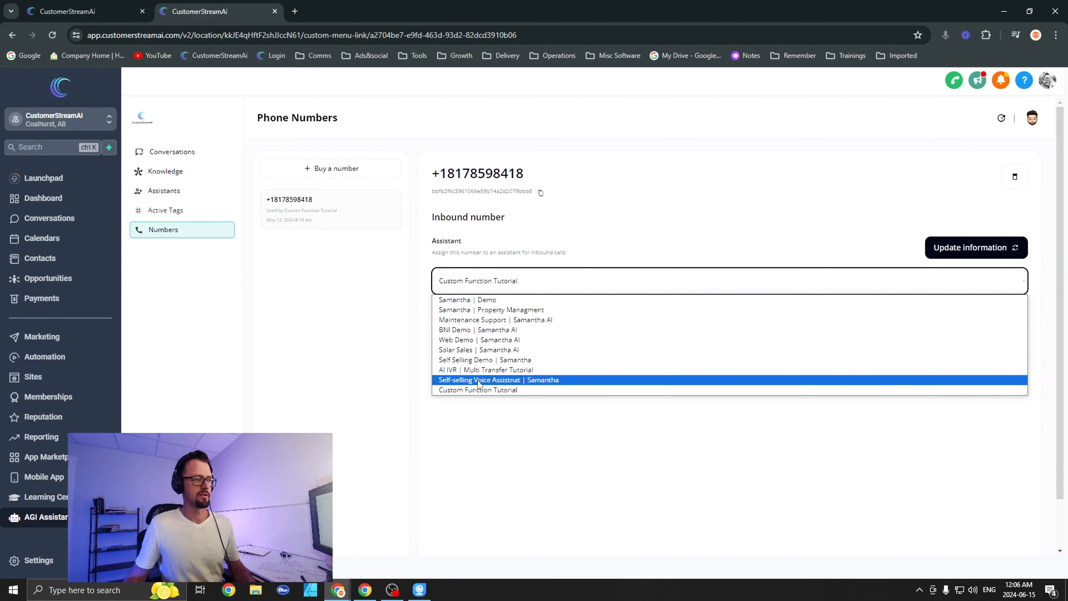
# Open the Custom Function Tutorial assistant's configuration and update its information again.
pyautogui.click(164, 197)
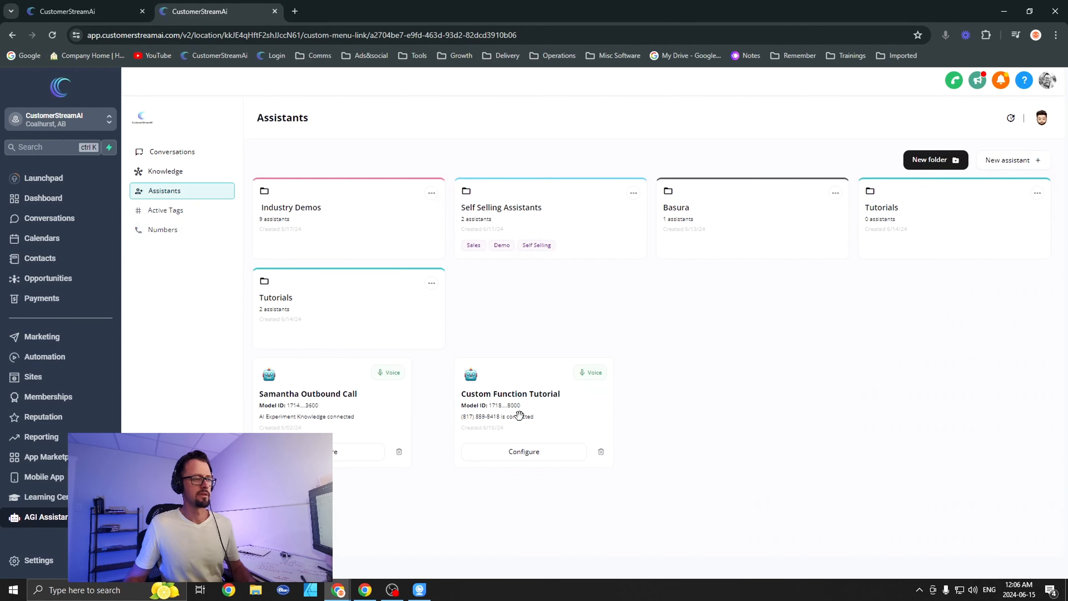
pyautogui.click(523, 451)
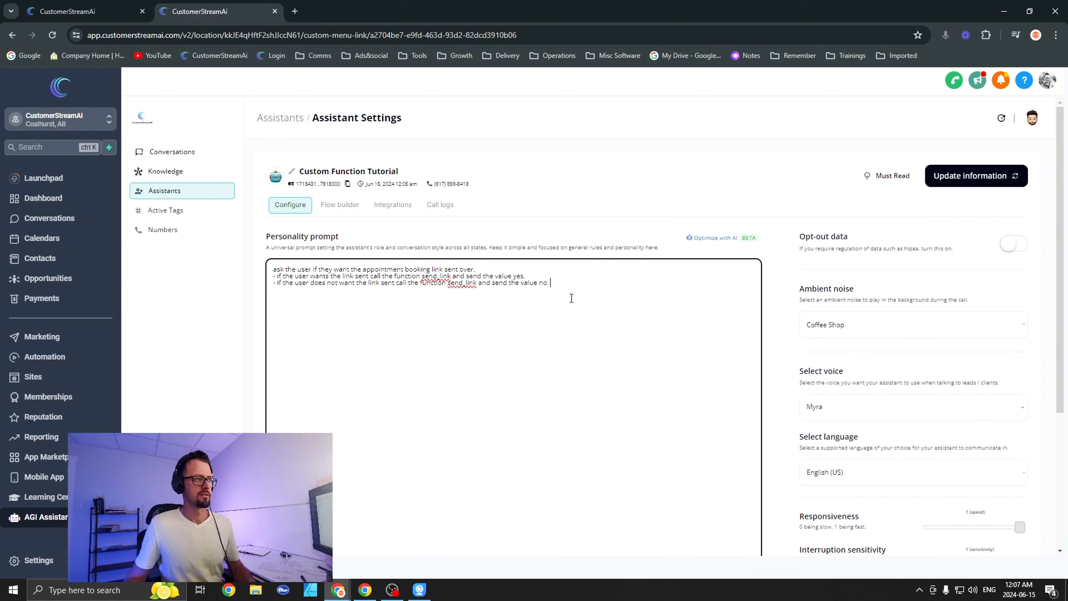
pyautogui.click(946, 177)
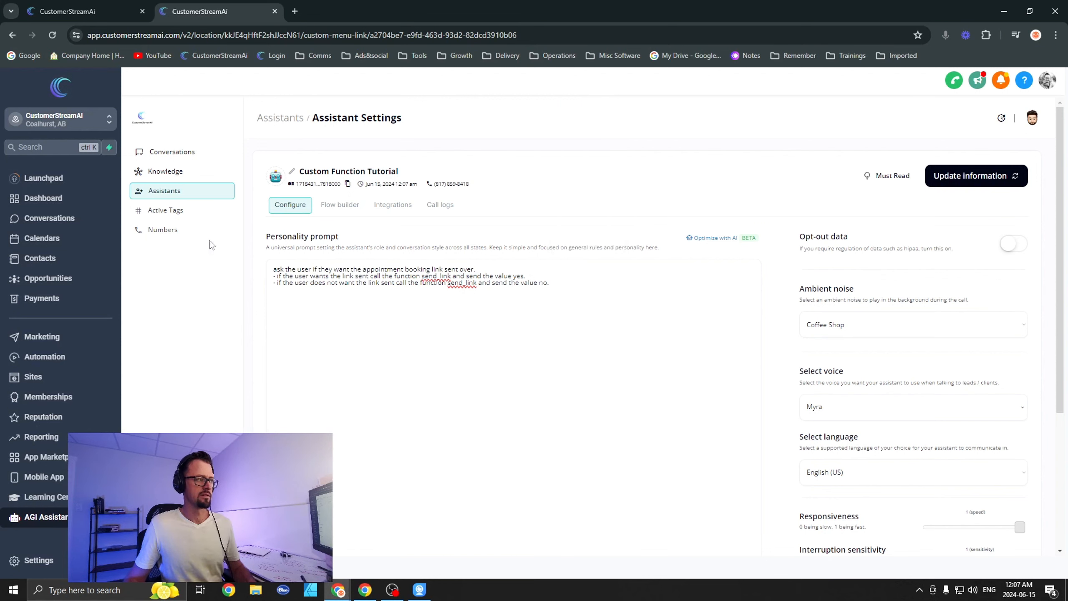
# Recheck the link between the phone number and the Custom Function Tutorial assistant in the number settings and assistants list.
pyautogui.click(181, 229)
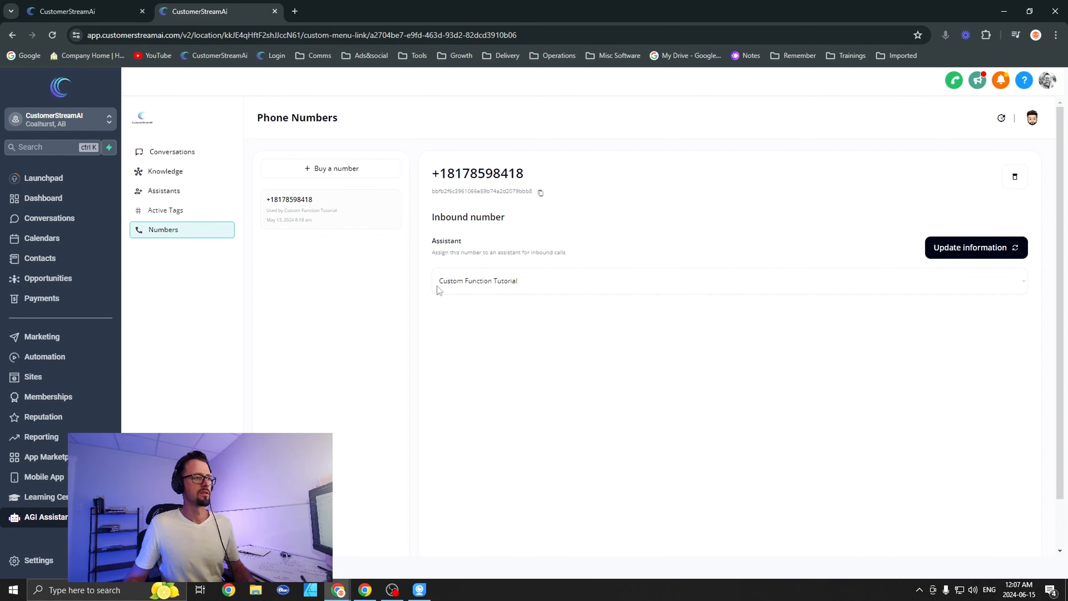
pyautogui.click(164, 193)
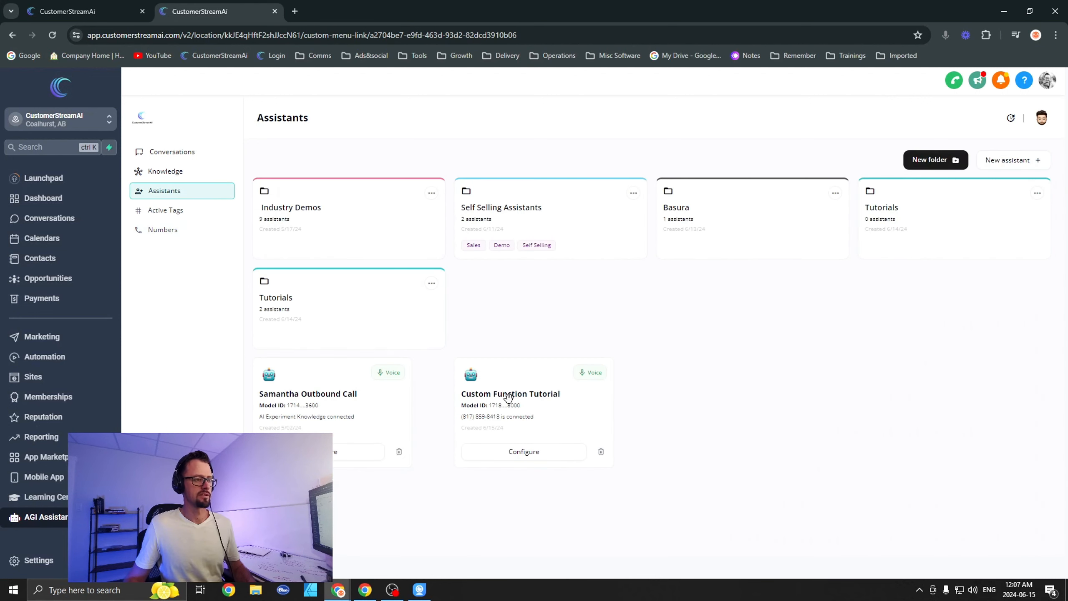
pyautogui.click(159, 230)
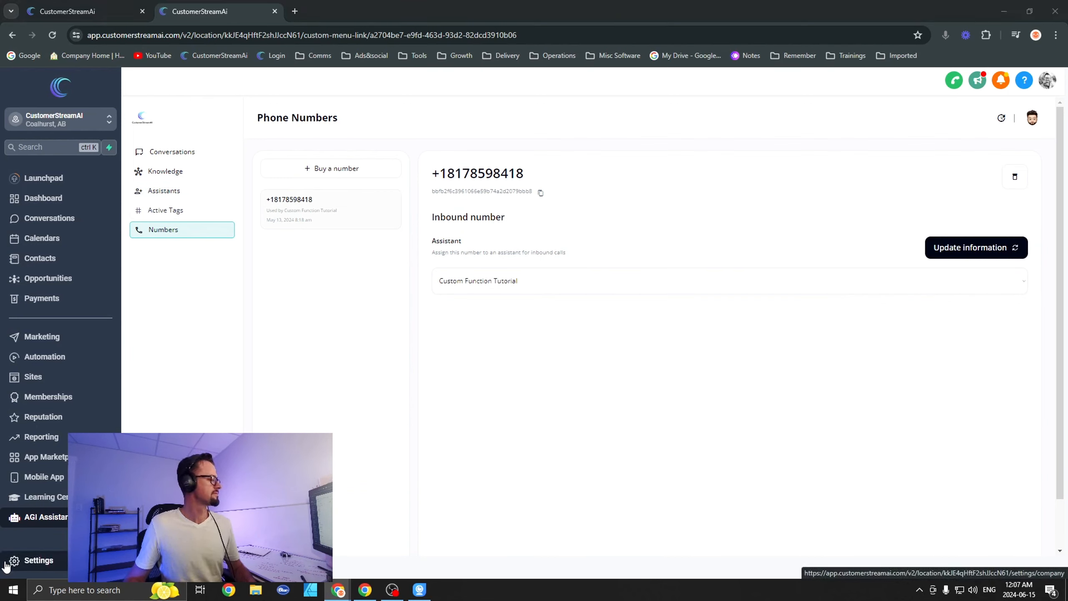
# Reopen the Custom Function Tutorial assistant's configuration and review its personality prompt.
pyautogui.click(157, 197)
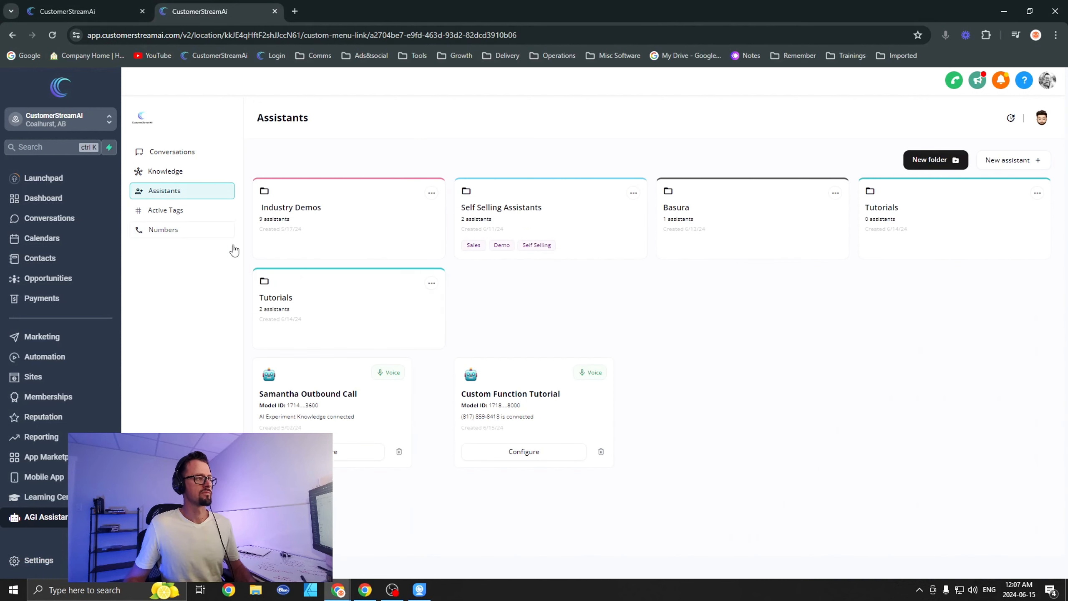
pyautogui.click(518, 455)
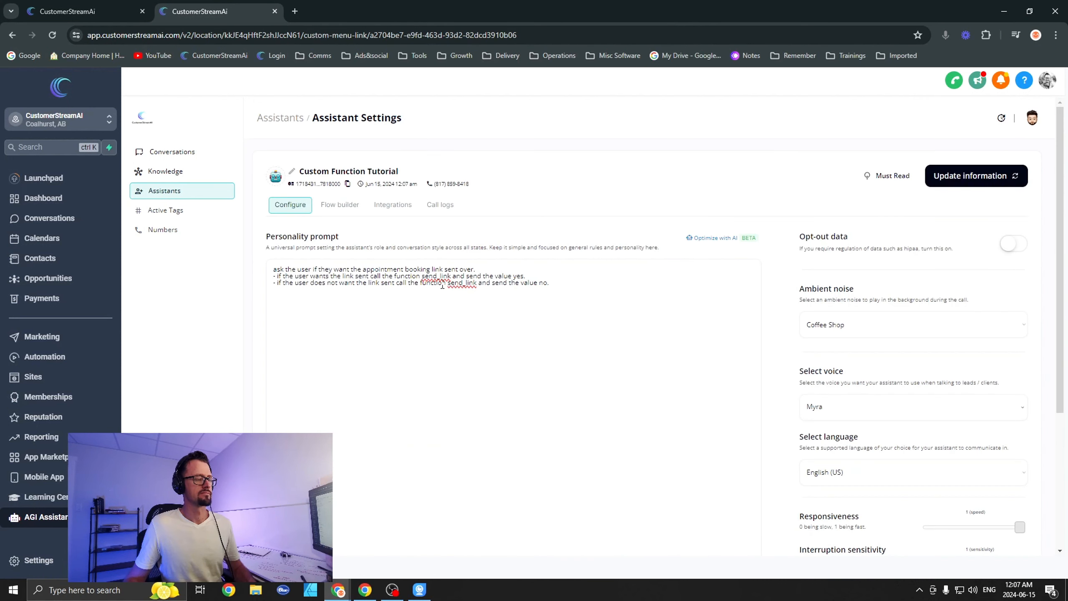
# Return to the custom funtion tutorial workflow, check the inbound webhook for new requests and select the received request as mapping reference.
pyautogui.click(101, 12)
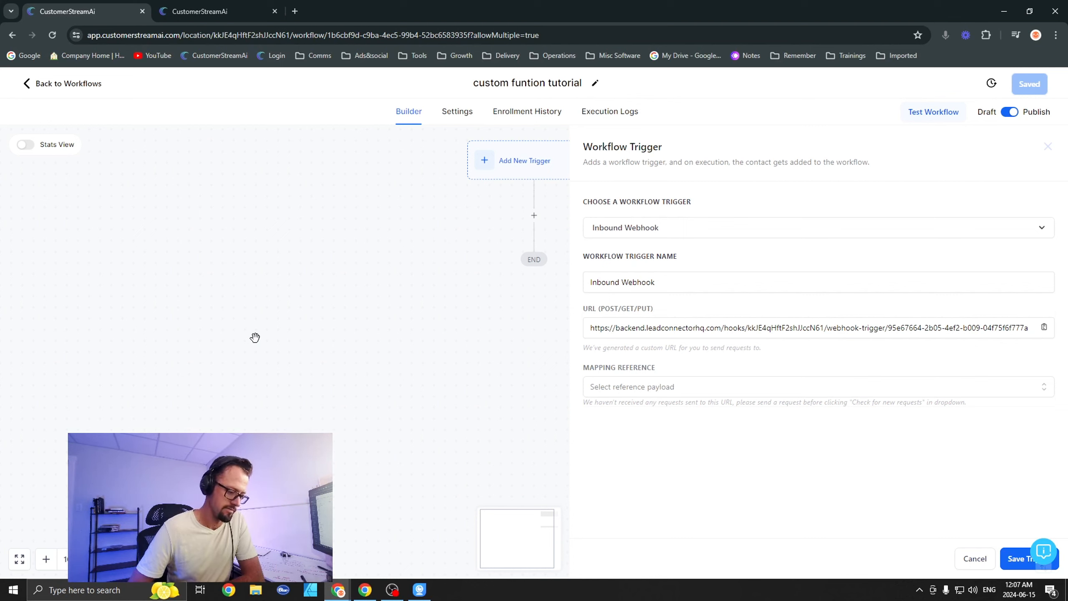
pyautogui.click(782, 387)
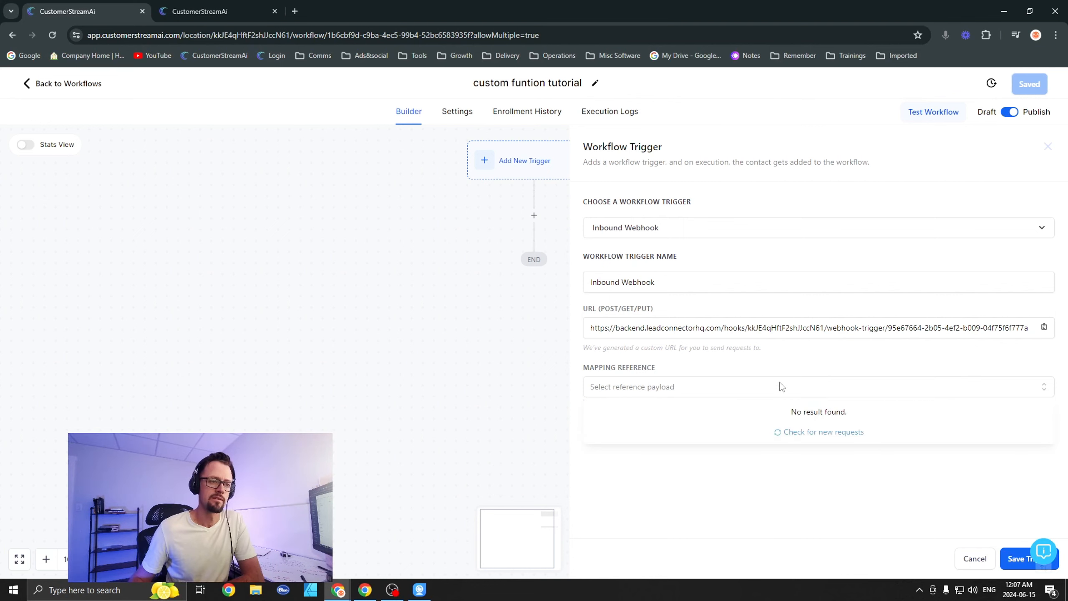
pyautogui.click(803, 435)
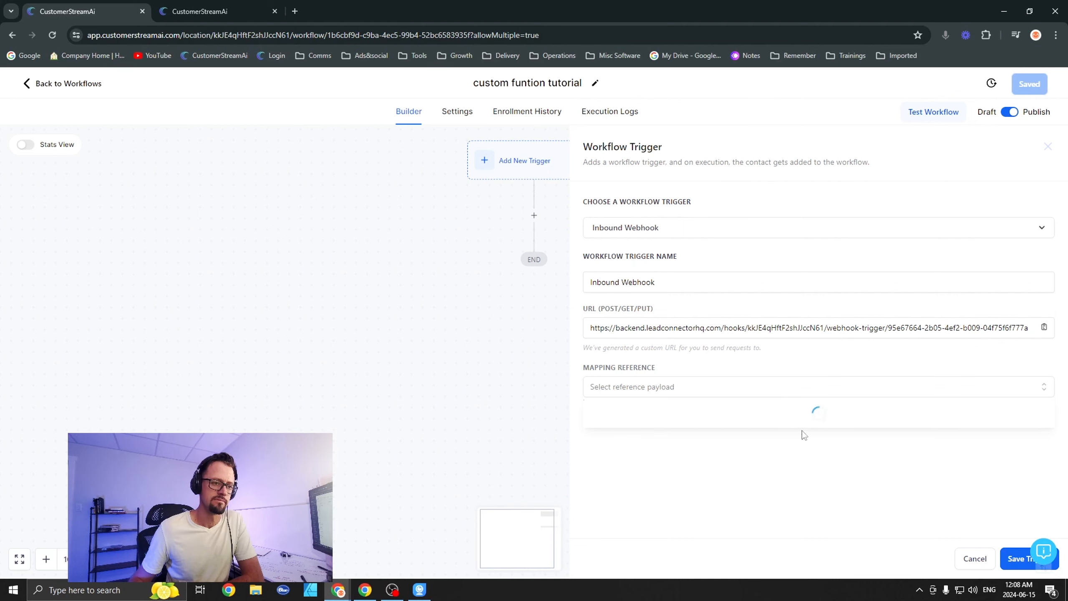
pyautogui.click(804, 435)
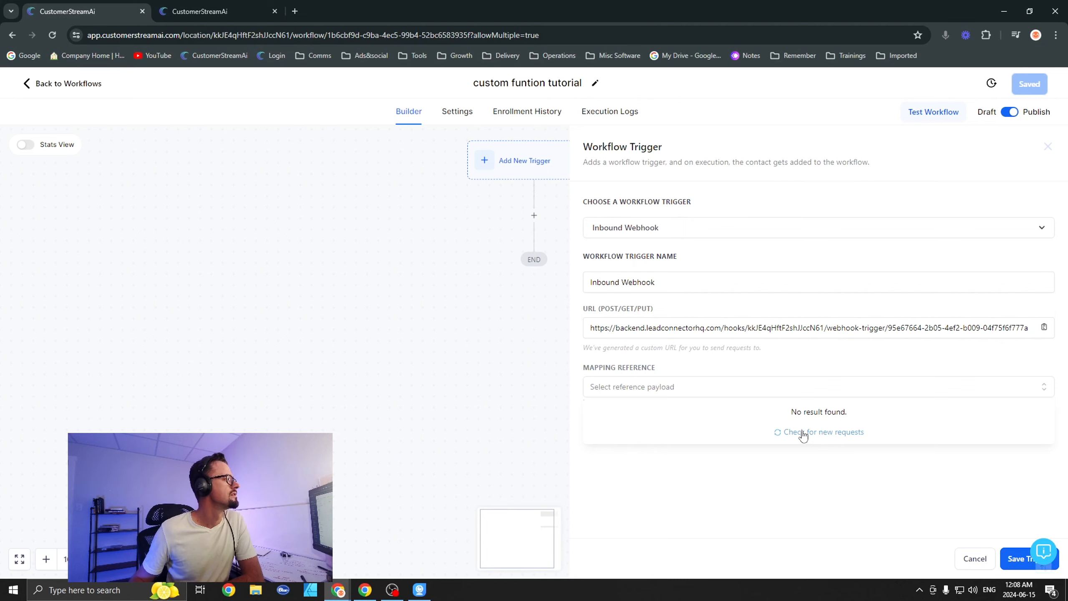
pyautogui.click(804, 434)
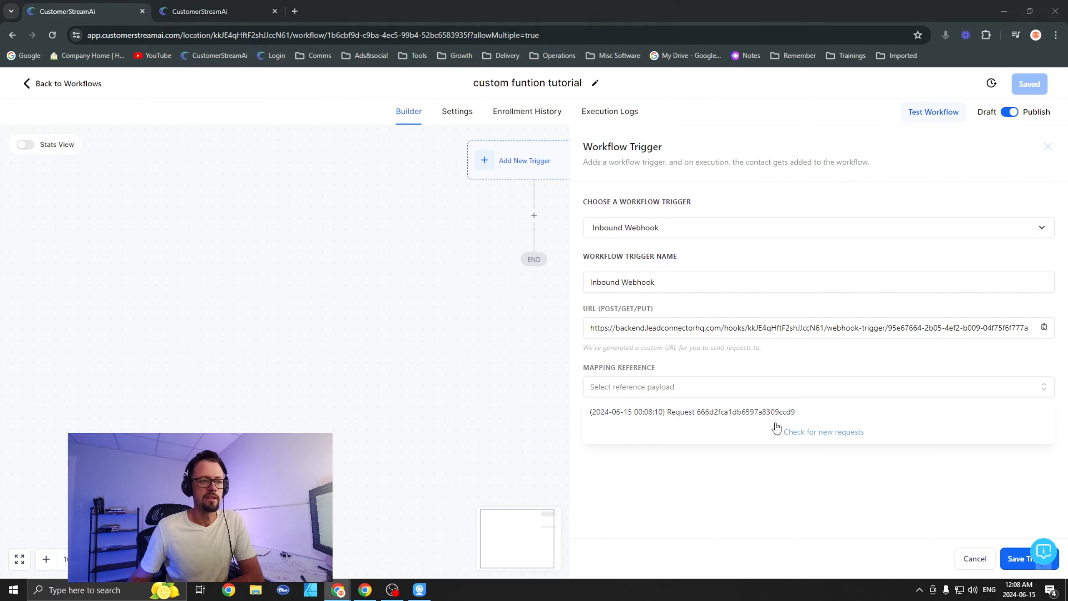
pyautogui.click(748, 412)
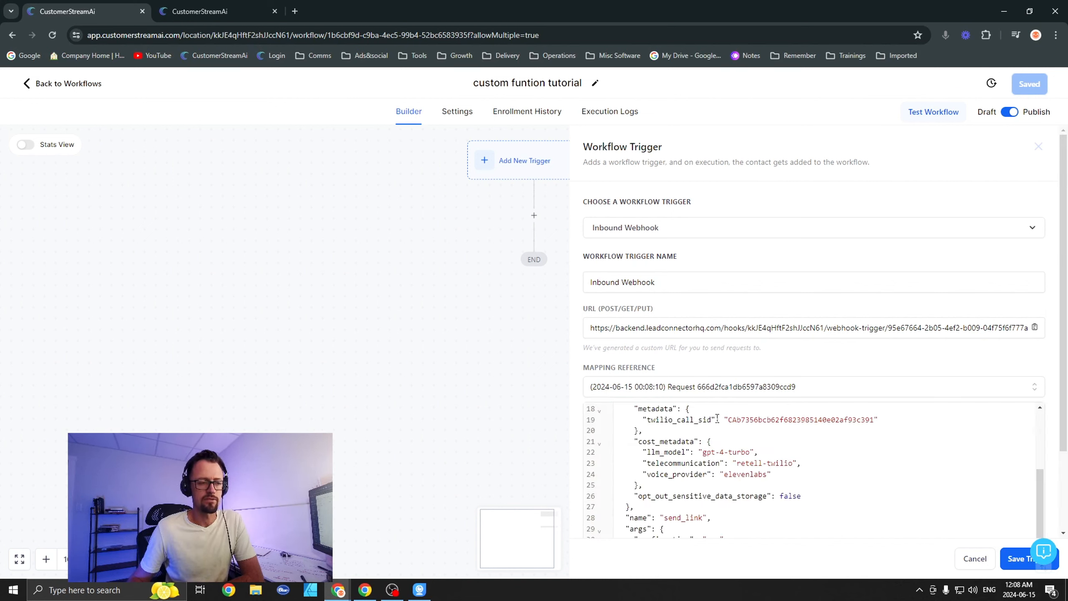
# Review the function name and confirmation argument in the webhook payload, and save the Inbound Webhook trigger.
pyautogui.scroll(-3, 677, 459)
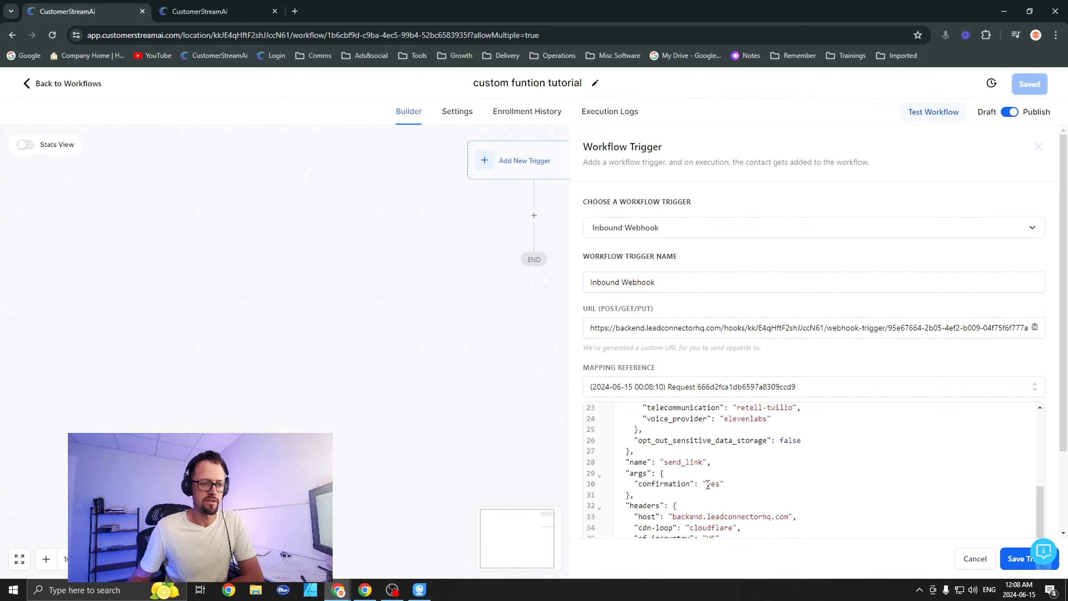
pyautogui.moveTo(708, 484); pyautogui.dragTo(717, 482)
pyautogui.moveTo(662, 460); pyautogui.dragTo(720, 487)
pyautogui.click(735, 497)
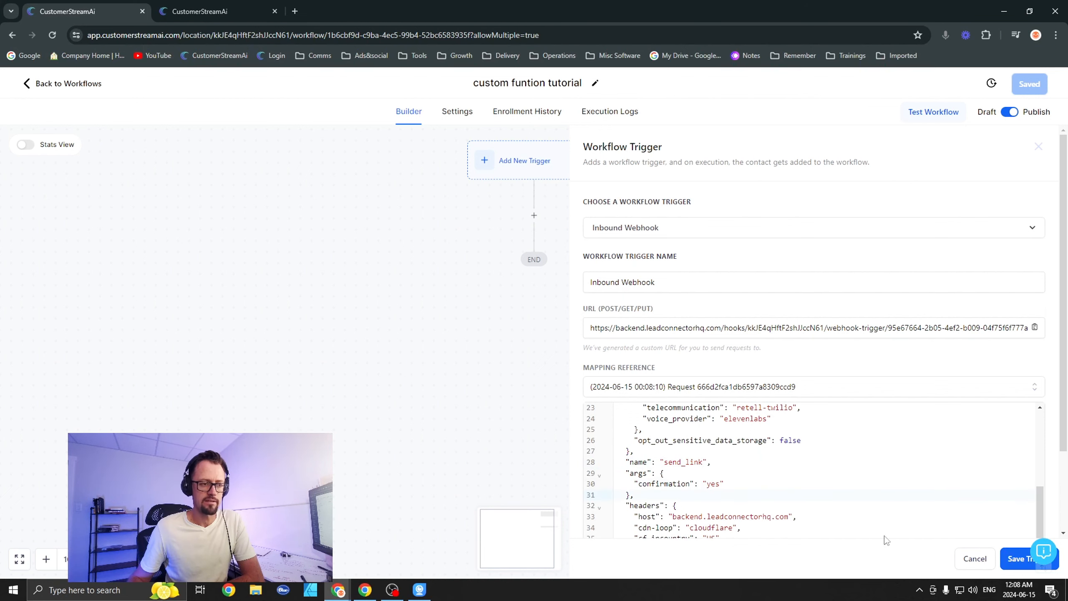
pyautogui.click(1026, 572)
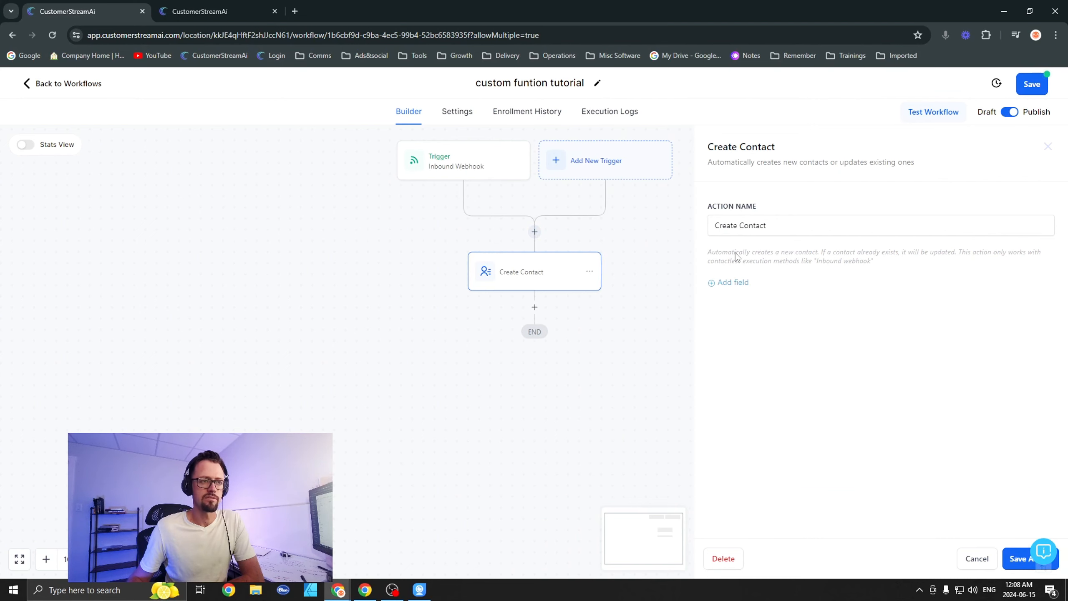
# Delete the Create Contact action from the workflow and choose a Find Contact action in its place.
pyautogui.click(719, 560)
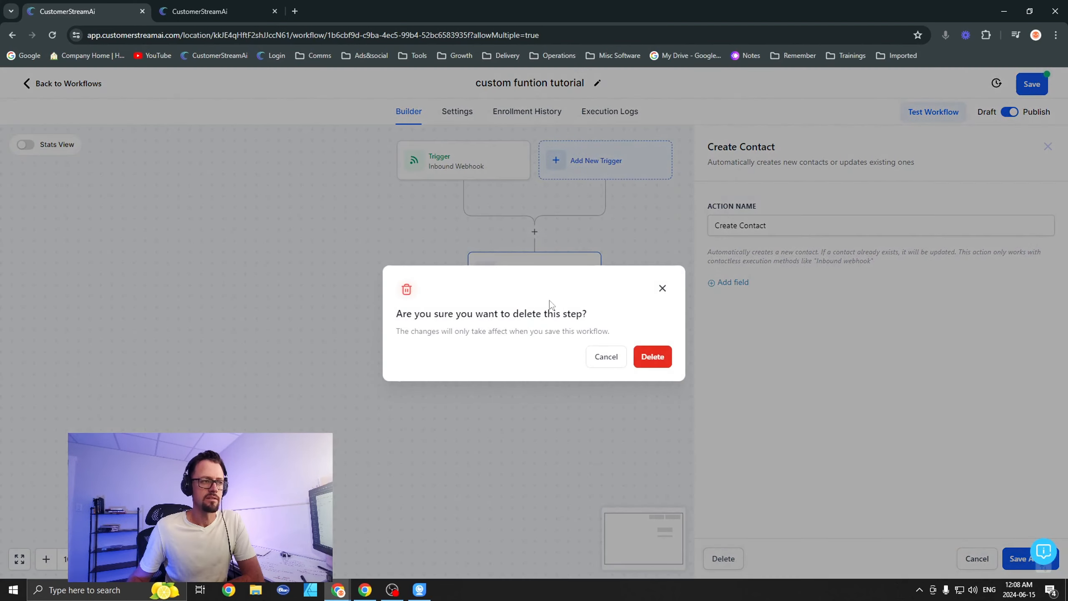
pyautogui.click(650, 362)
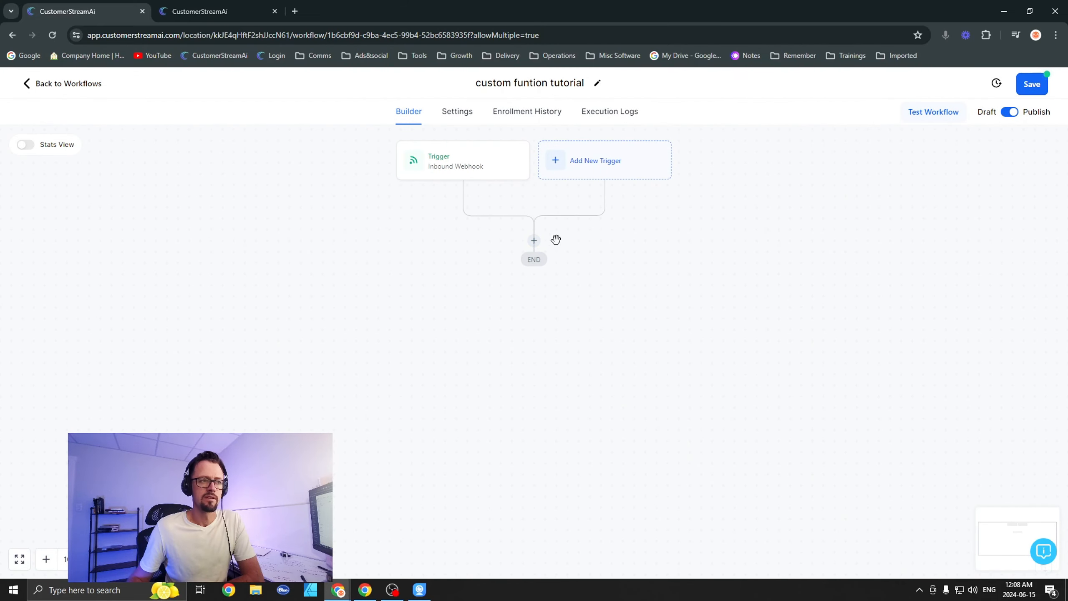
pyautogui.click(535, 241)
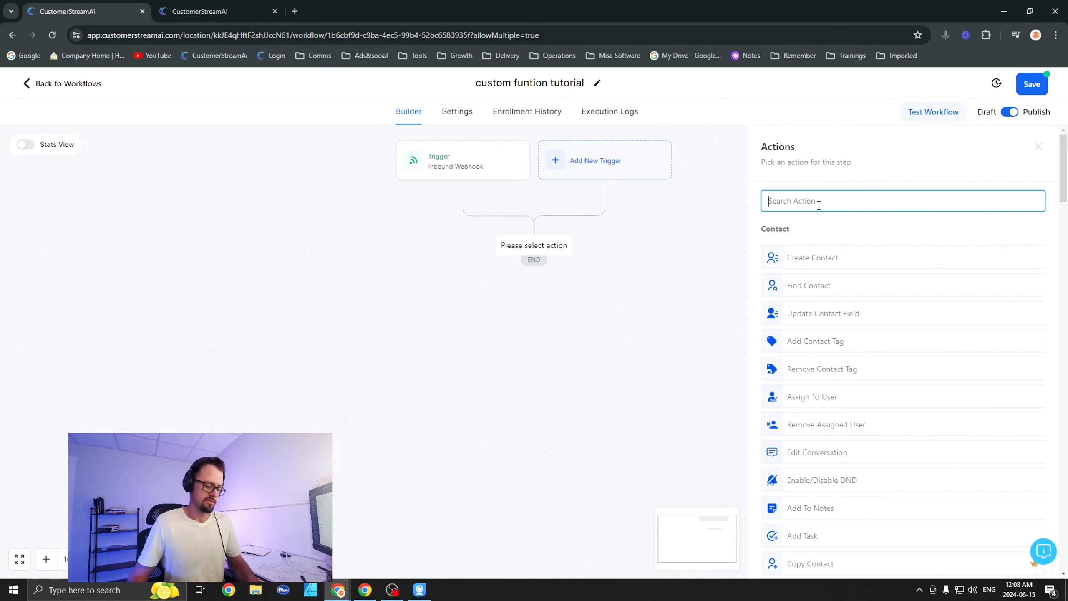
pyautogui.click(808, 286)
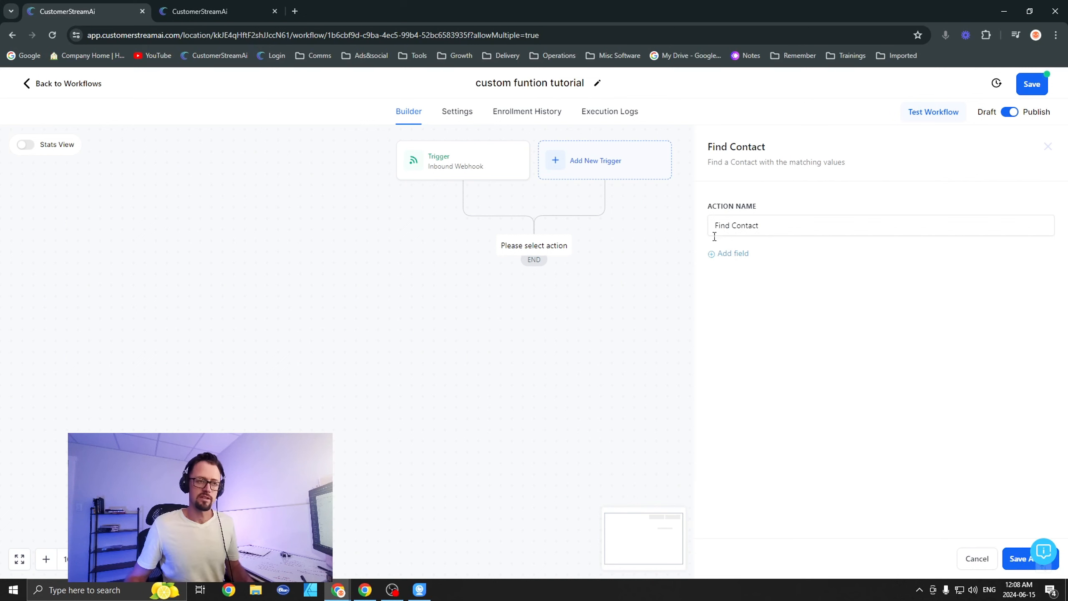
# Add Phone as the matching field of the Find Contact action.
pyautogui.click(741, 258)
pyautogui.click(763, 278)
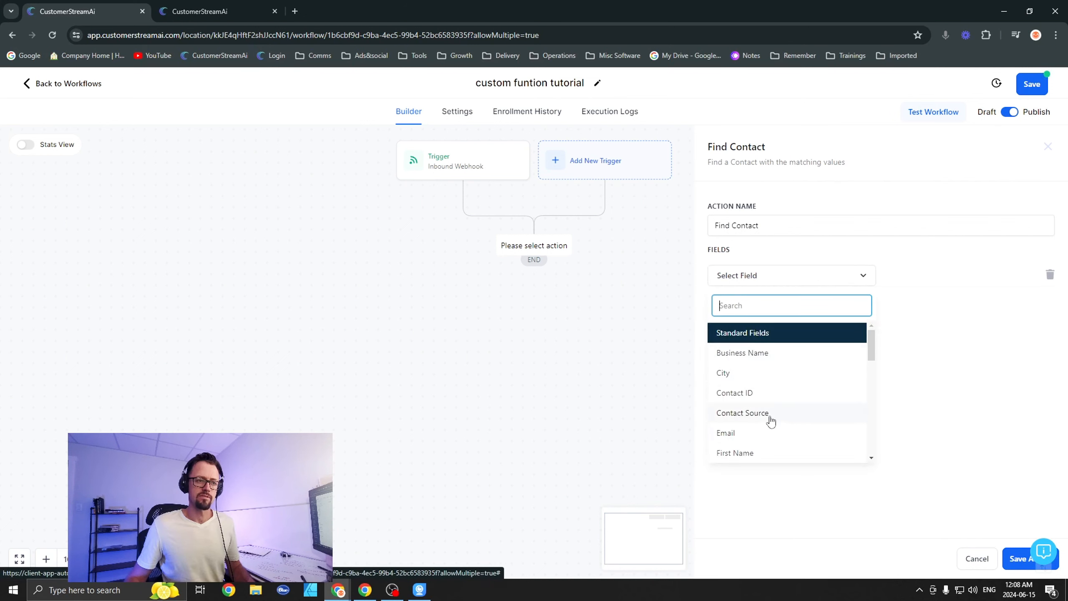
pyautogui.scroll(-1, 769, 421)
pyautogui.scroll(-1, 769, 421)
pyautogui.click(782, 402)
# Set the Phone field's value to From_number from the Inbound Webhook Trigger's Call data, and save the Find Contact action.
pyautogui.click(950, 275)
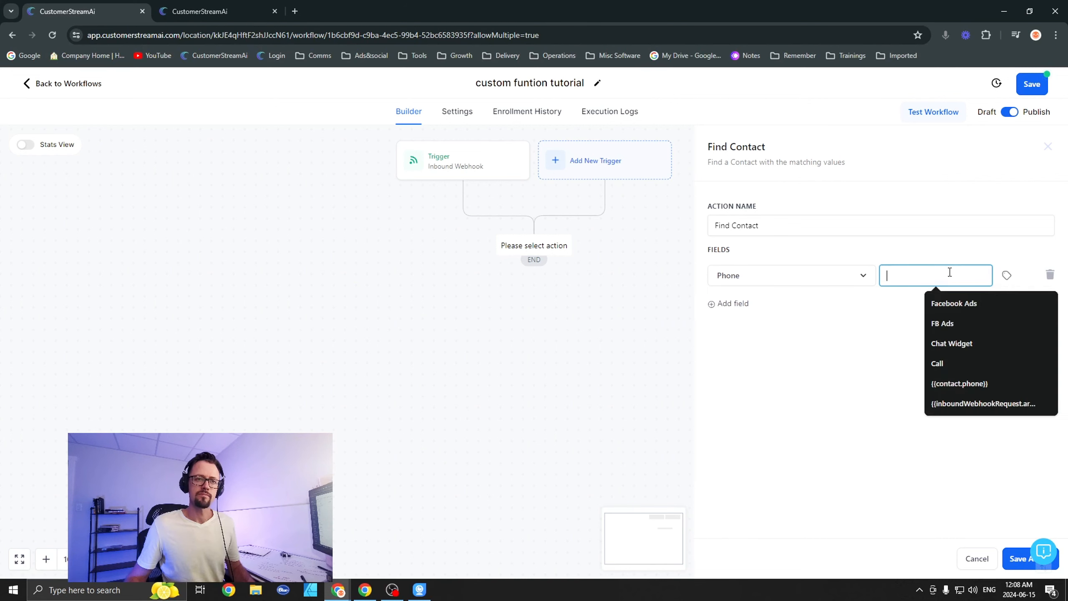
pyautogui.click(952, 337)
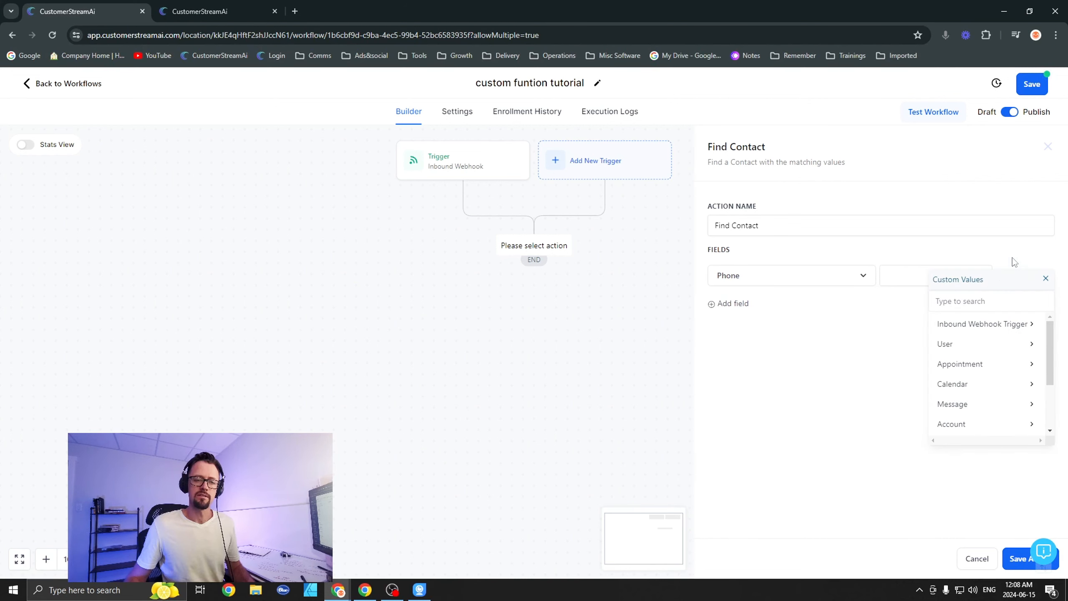
pyautogui.click(968, 334)
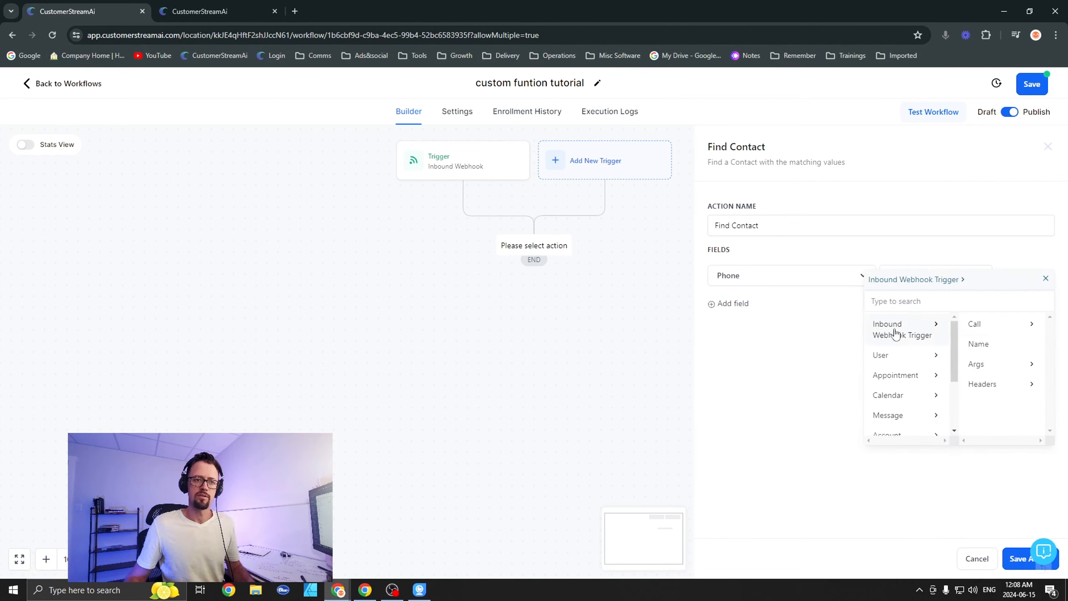
pyautogui.click(997, 327)
pyautogui.scroll(-3, 985, 417)
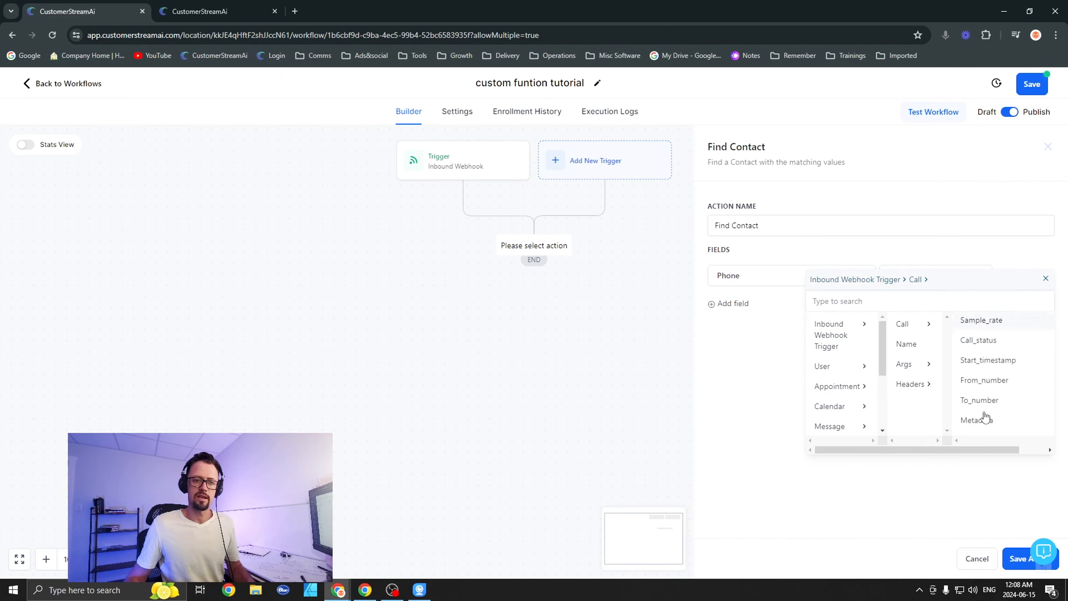
pyautogui.click(980, 375)
pyautogui.click(1019, 569)
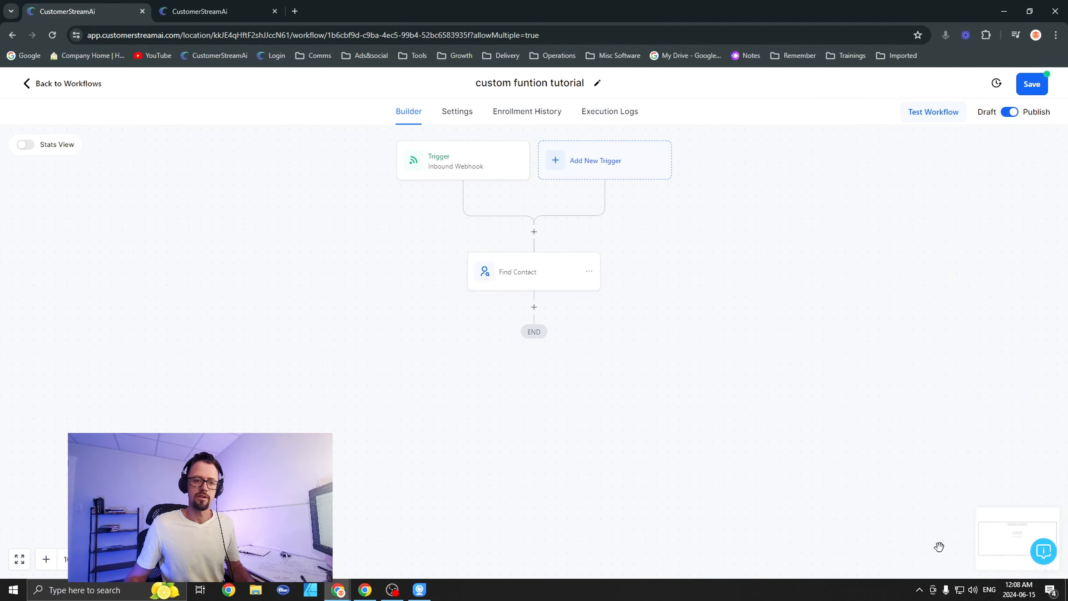
# Add an If / Else action below Find Contact and name its first branch "yes".
pyautogui.click(535, 309)
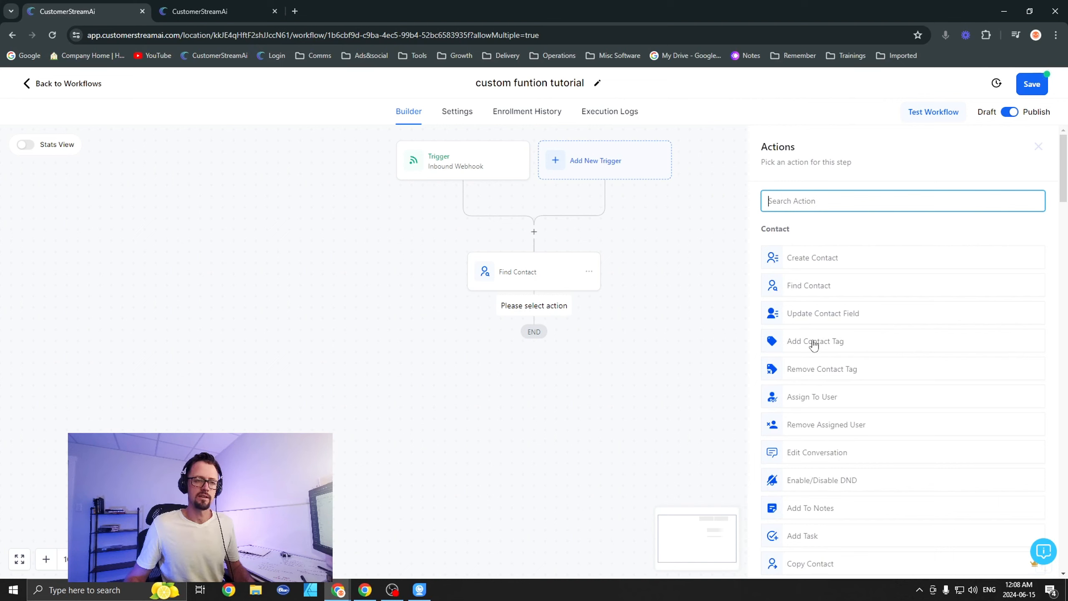
pyautogui.moveTo(639, 296); pyautogui.dragTo(638, 294)
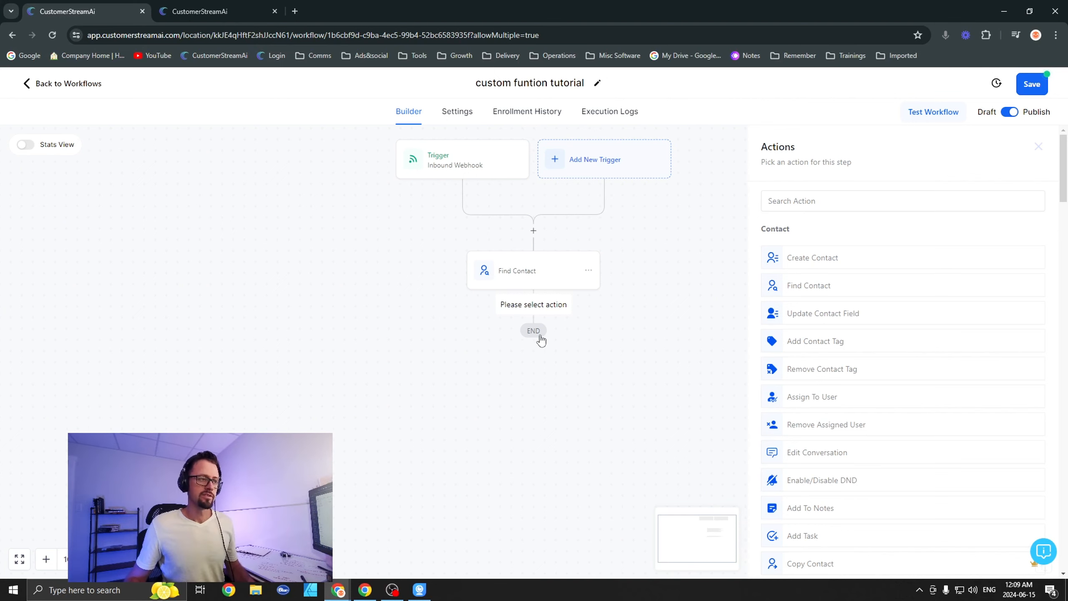
pyautogui.click(845, 201)
pyautogui.write('if')
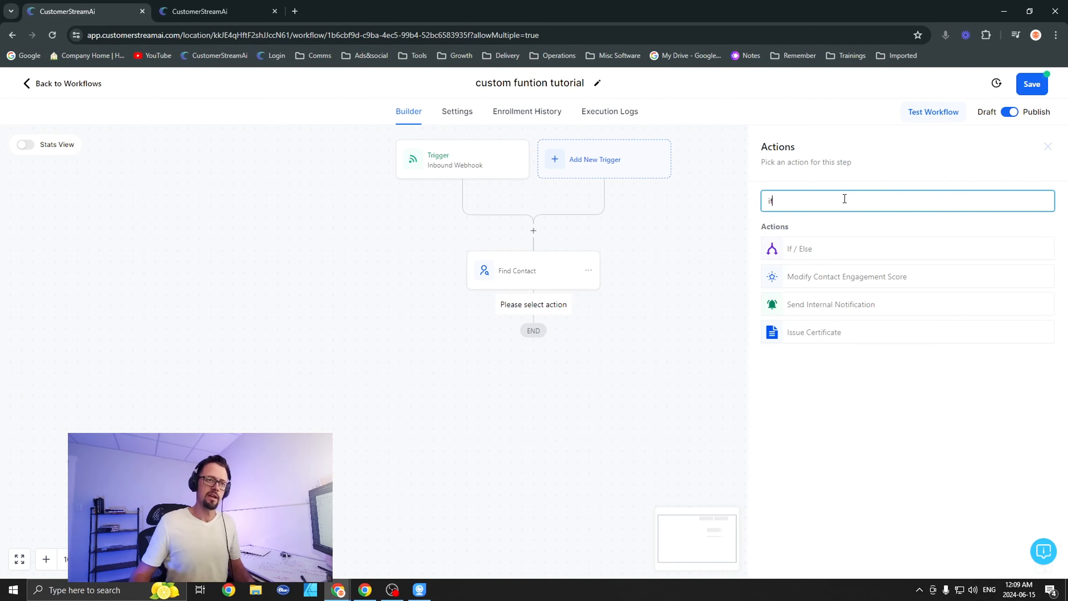
pyautogui.click(851, 255)
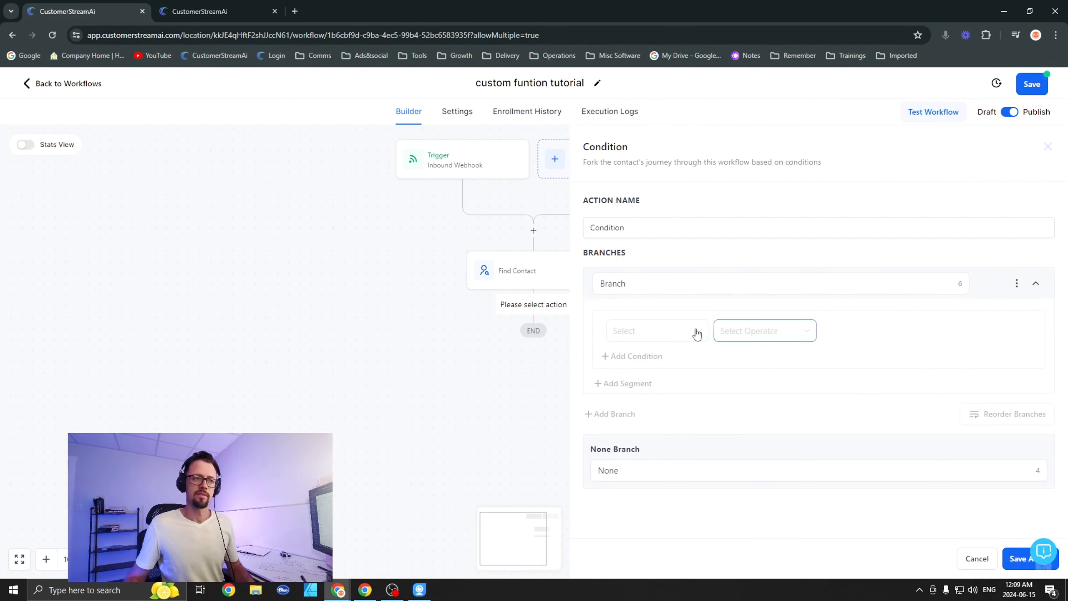
pyautogui.doubleClick(629, 282)
pyautogui.write('yes')
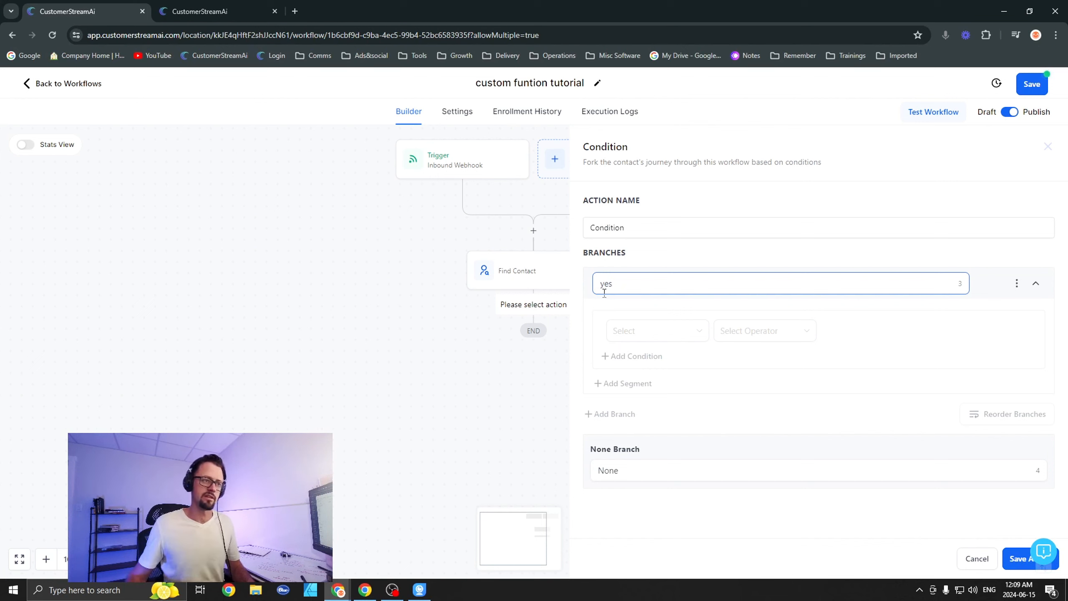
pyautogui.doubleClick(649, 468)
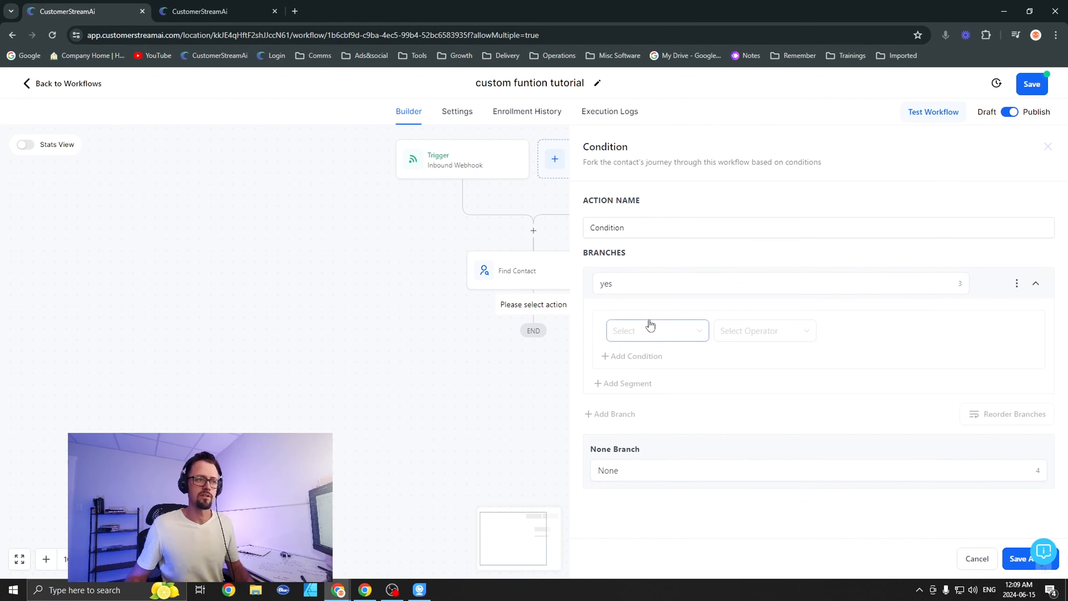
pyautogui.click(667, 332)
pyautogui.click(654, 360)
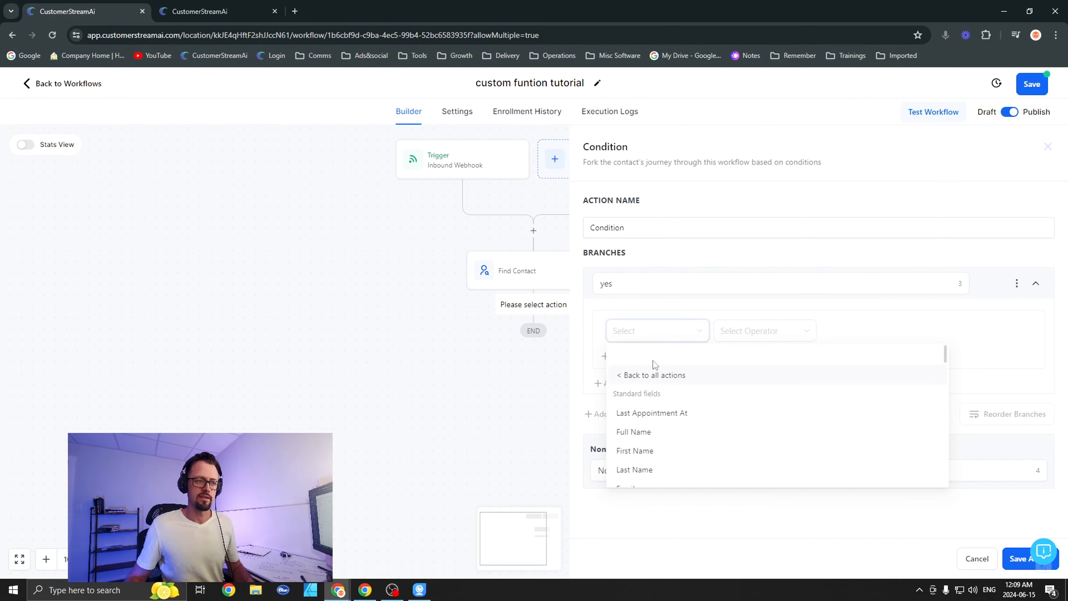
pyautogui.scroll(-3, 658, 442)
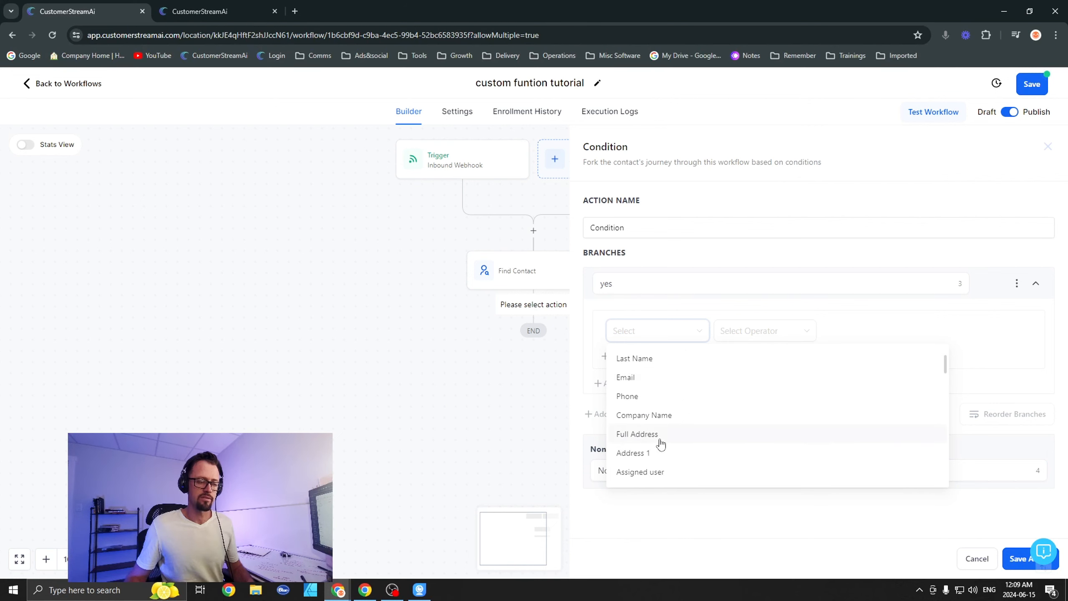
pyautogui.scroll(3, 669, 438)
pyautogui.scroll(-3, 661, 442)
pyautogui.scroll(3, 656, 421)
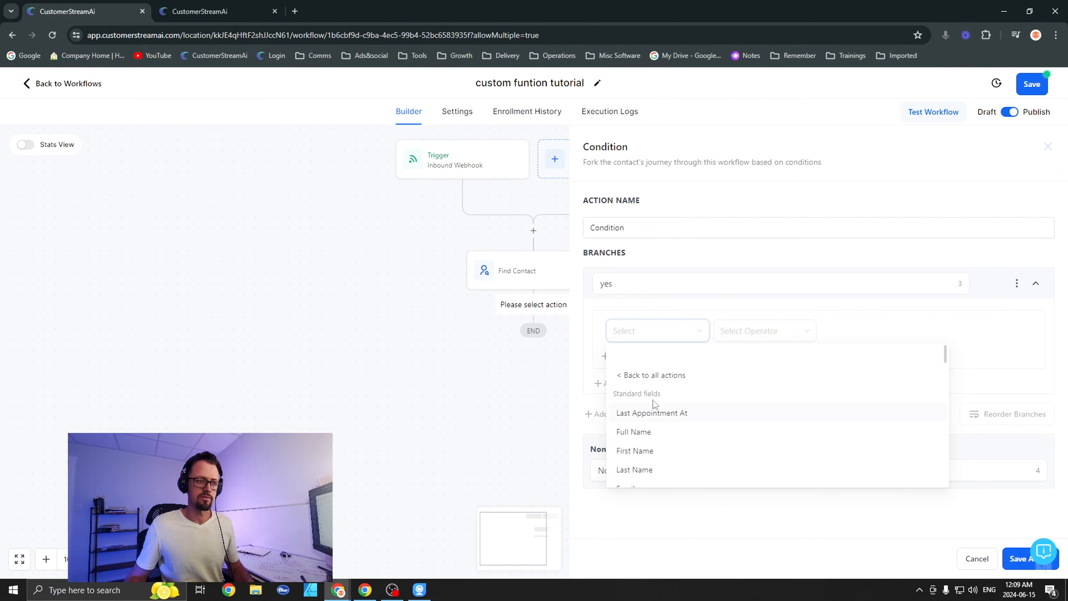
pyautogui.click(649, 374)
# Set the yes branch's condition to the Inbound Webhook Trigger's args confirmation value Is "yes".
pyautogui.click(656, 332)
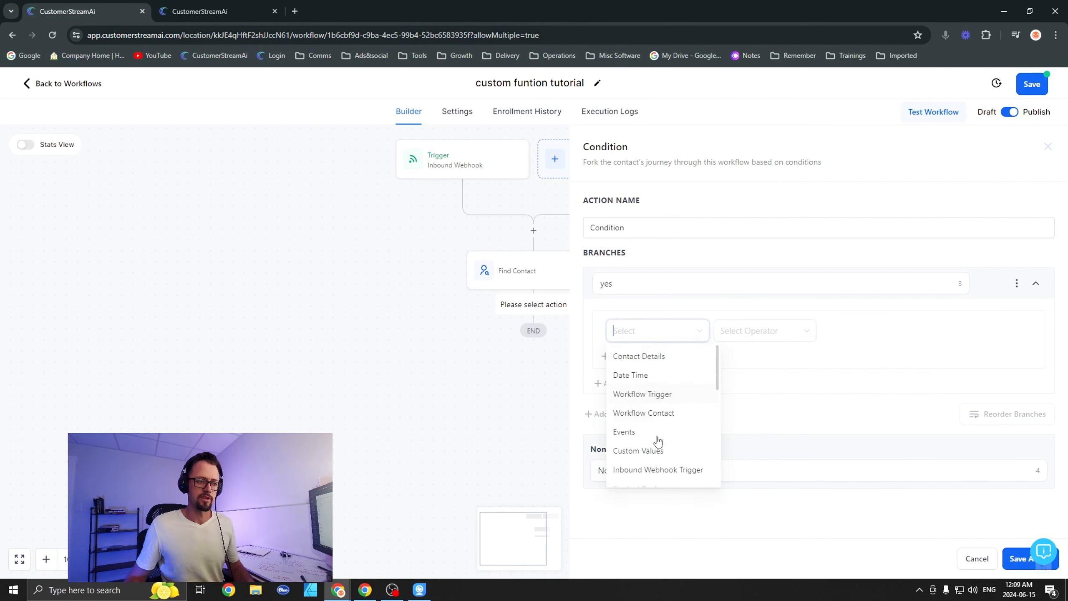
pyautogui.click(653, 471)
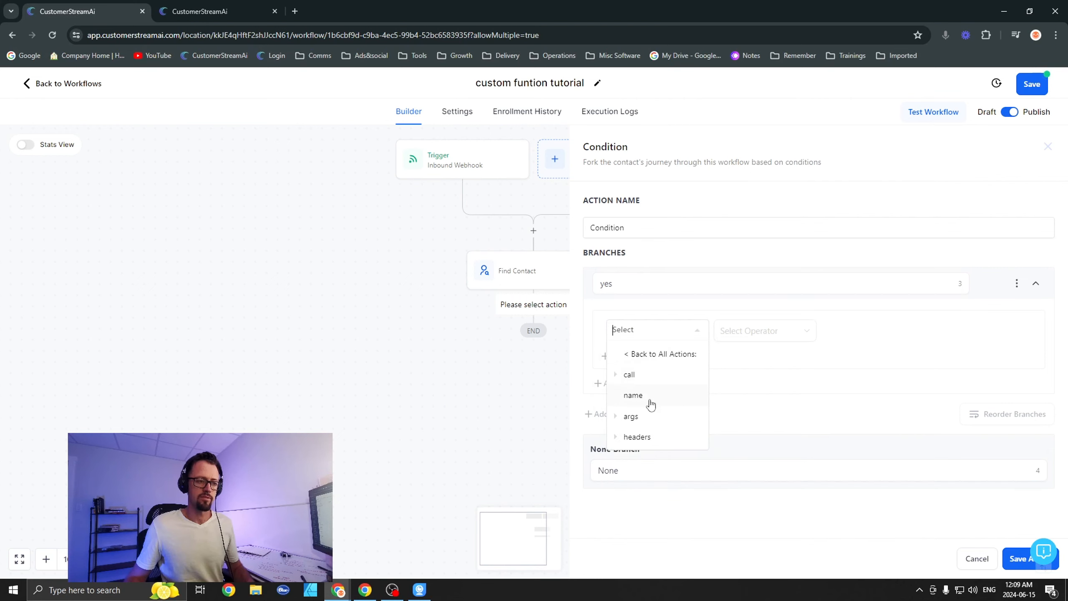
pyautogui.click(617, 416)
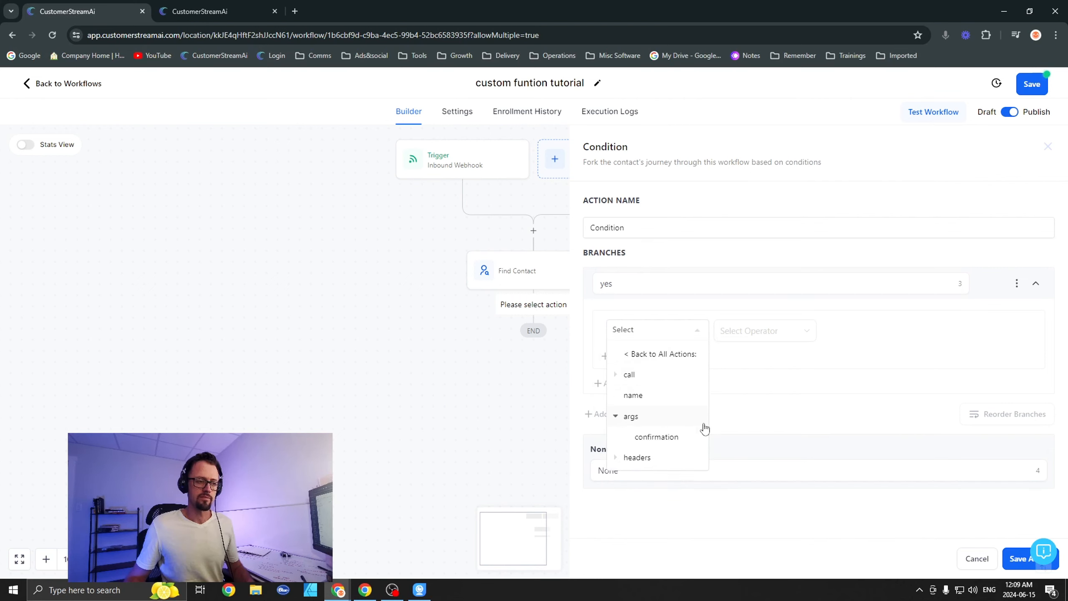
pyautogui.click(662, 437)
pyautogui.click(744, 357)
pyautogui.click(858, 331)
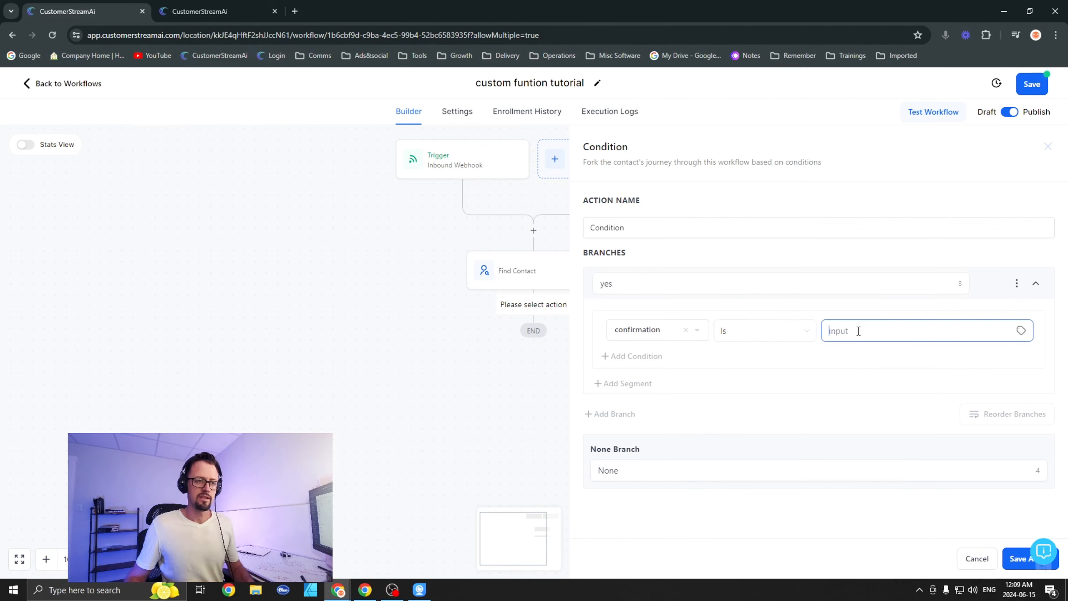
pyautogui.write('yes')
pyautogui.click(862, 363)
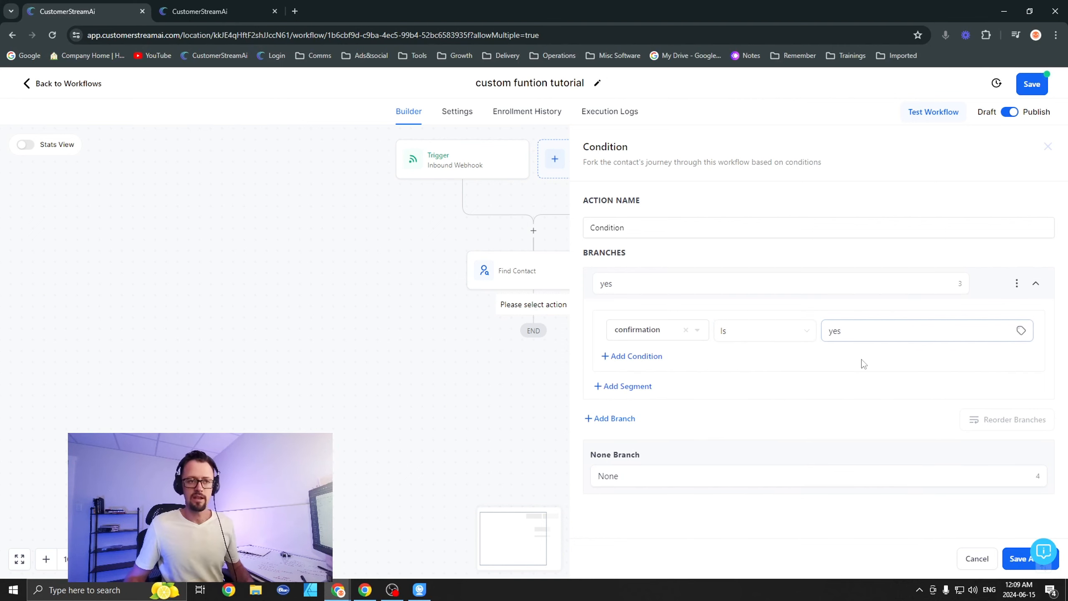
# Save the Condition action, and add a Send SMS action with the message "booking.llink" under the yes branch.
pyautogui.click(1020, 558)
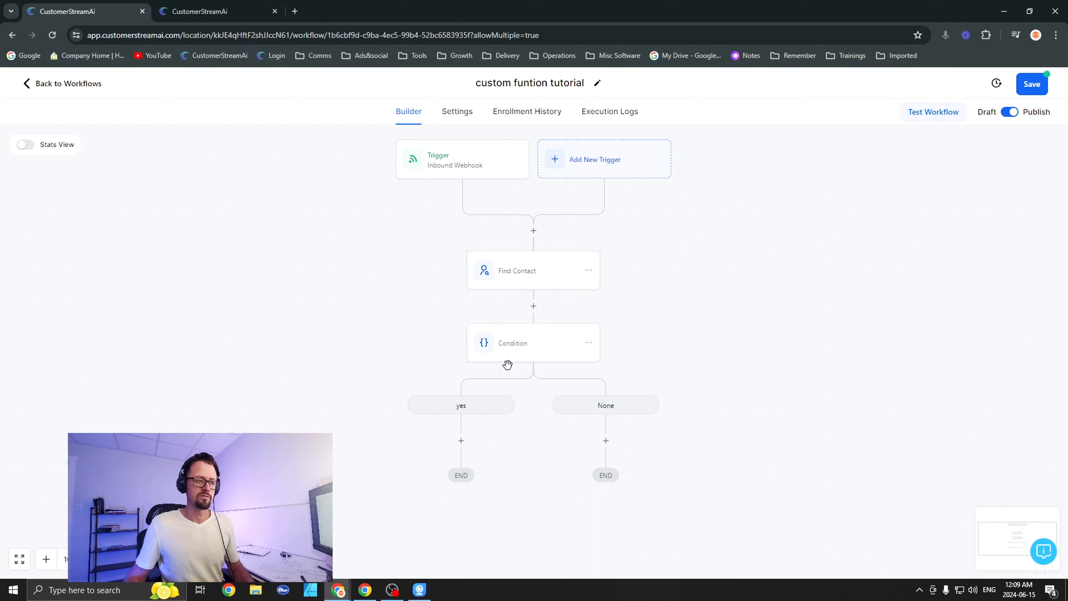
pyautogui.click(462, 441)
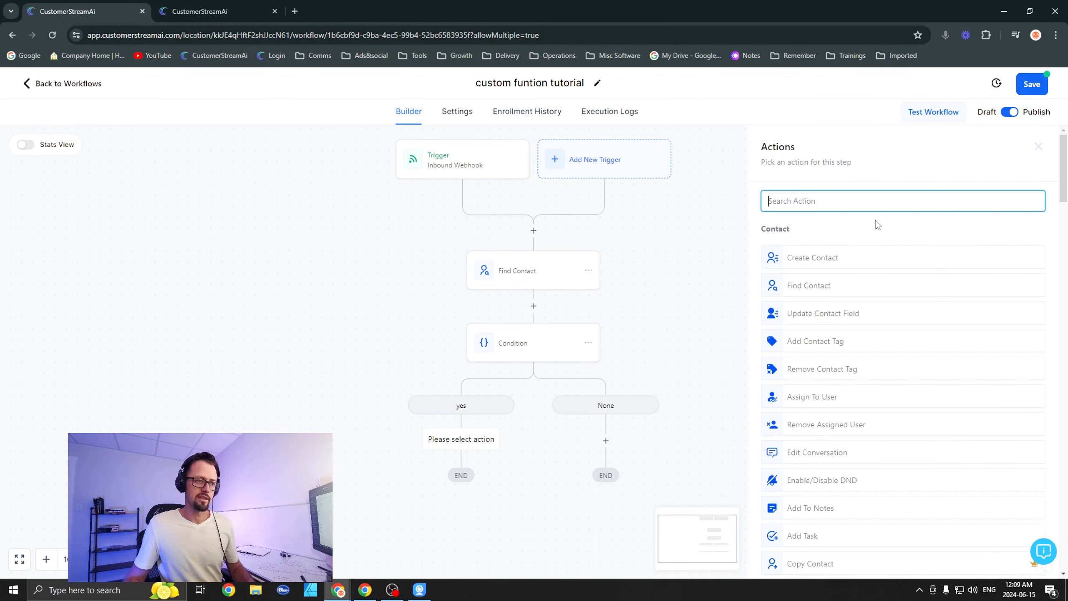
pyautogui.write('sms')
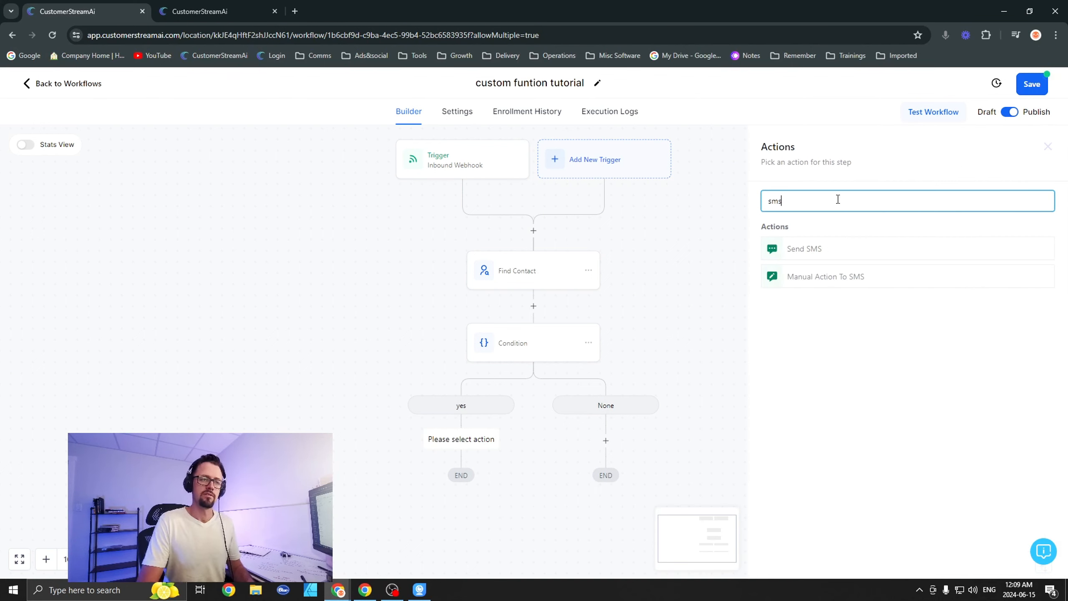
pyautogui.click(824, 253)
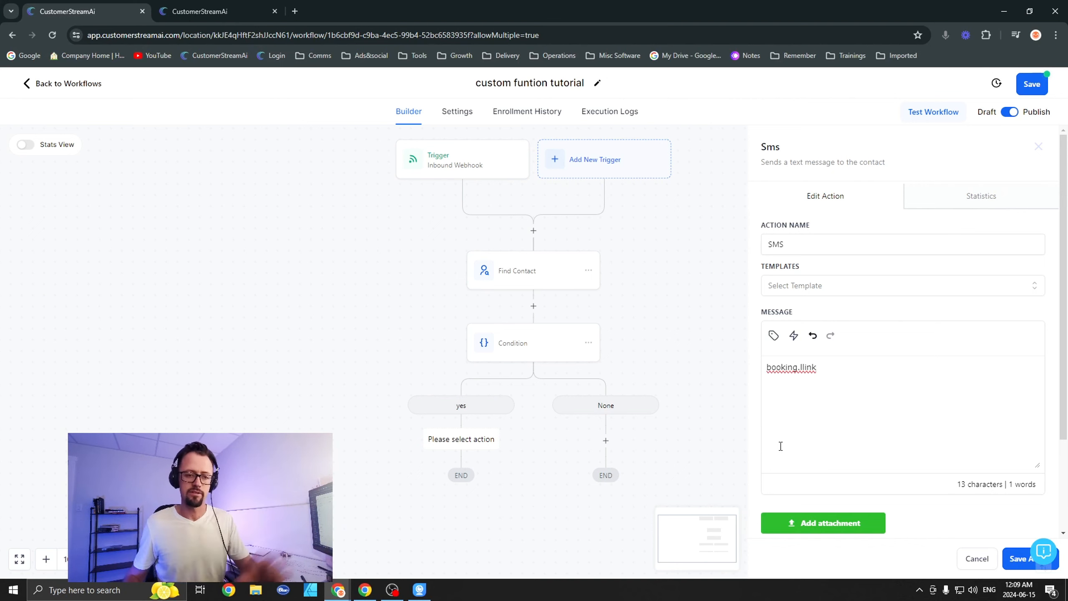
pyautogui.click(1015, 569)
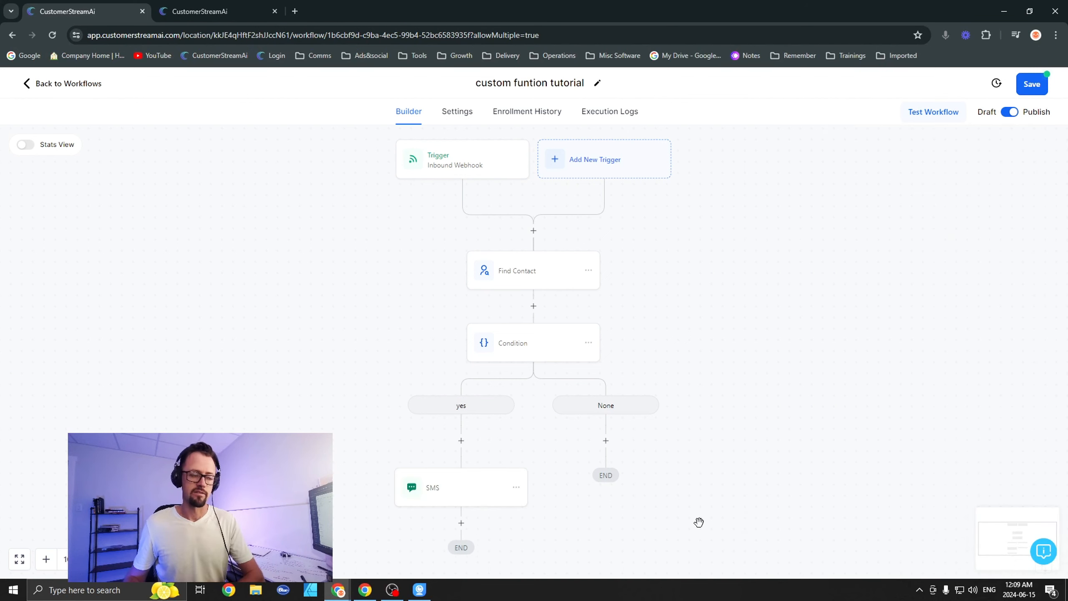
# Open the action choices for the spot between the yes branch and its SMS action, and save the workflow.
pyautogui.click(461, 442)
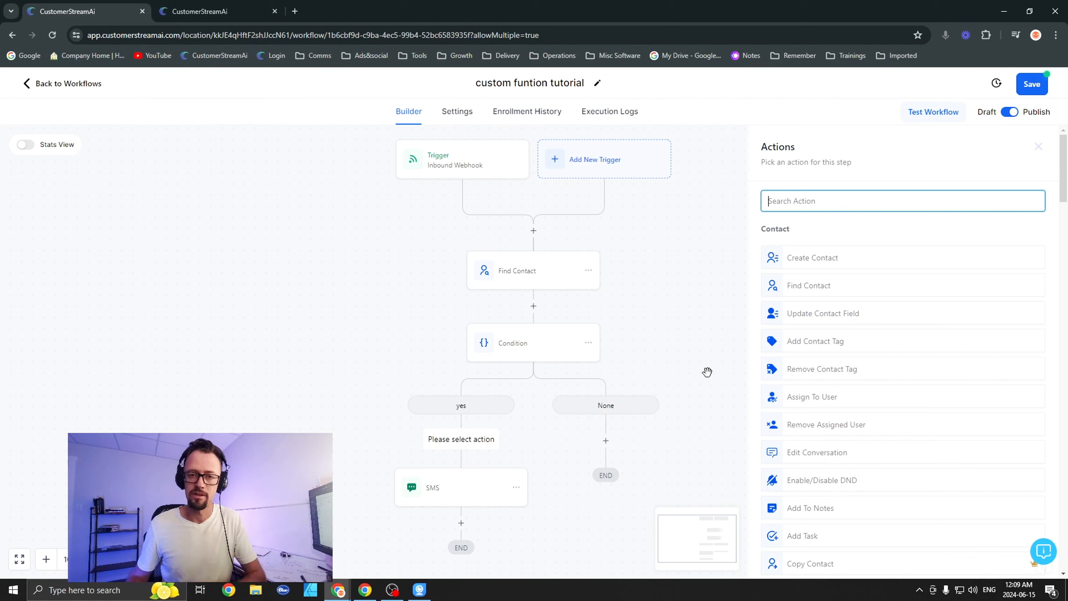
pyautogui.click(1032, 86)
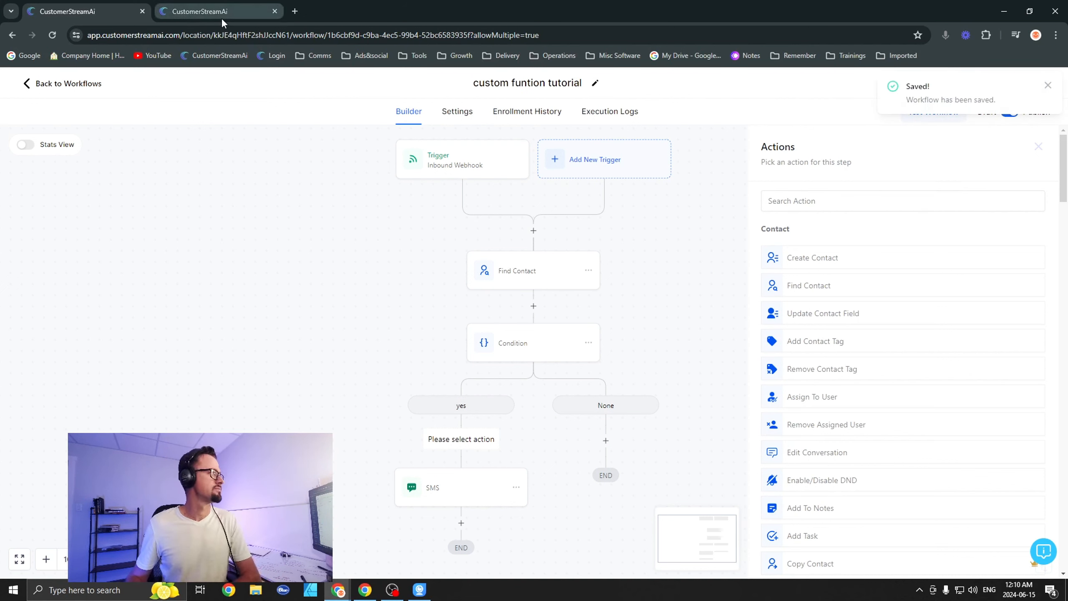
pyautogui.moveTo(222, 18)
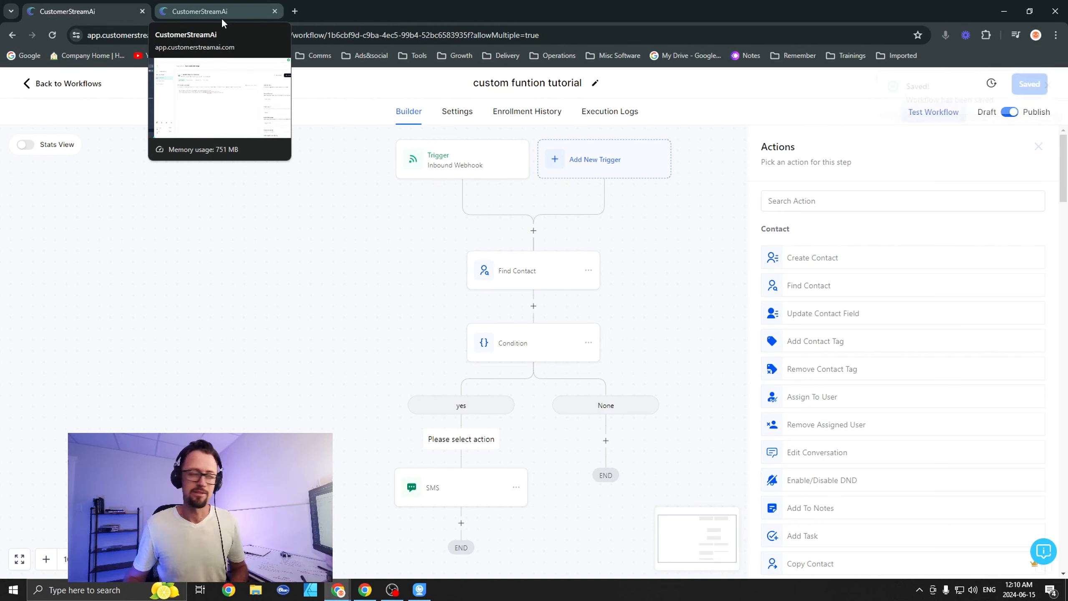
pyautogui.click(390, 594)
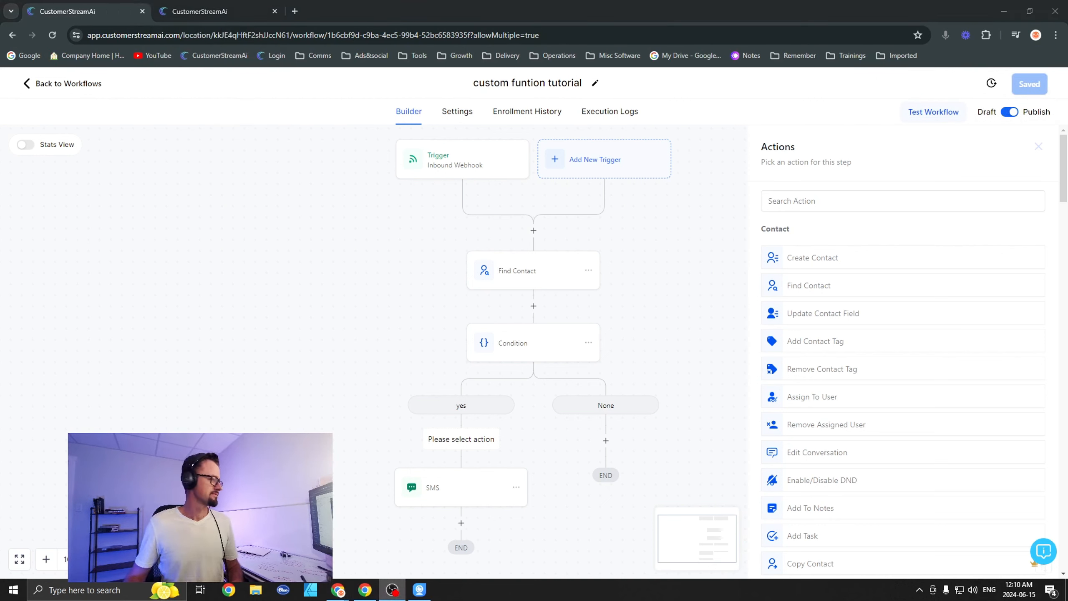